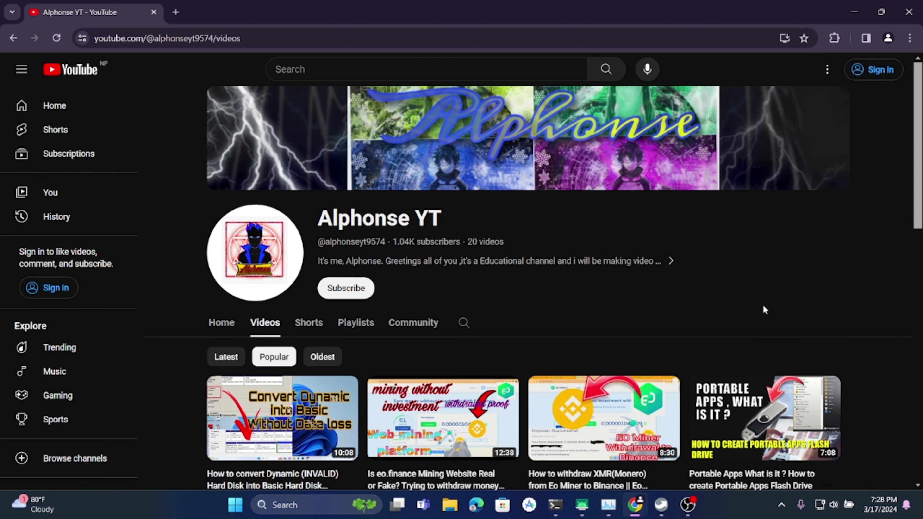
- Leave the YouTube channel videos page for a new blank Incognito window (Ctrl+Shift+N)
{"action": "scroll", "coordinate": [762, 304], "scroll_direction": "down", "scroll_amount": 3}
{"action": "scroll", "coordinate": [836, 309], "scroll_direction": "up", "scroll_amount": 3}
{"action": "mouse_move", "coordinate": [689, 511]}
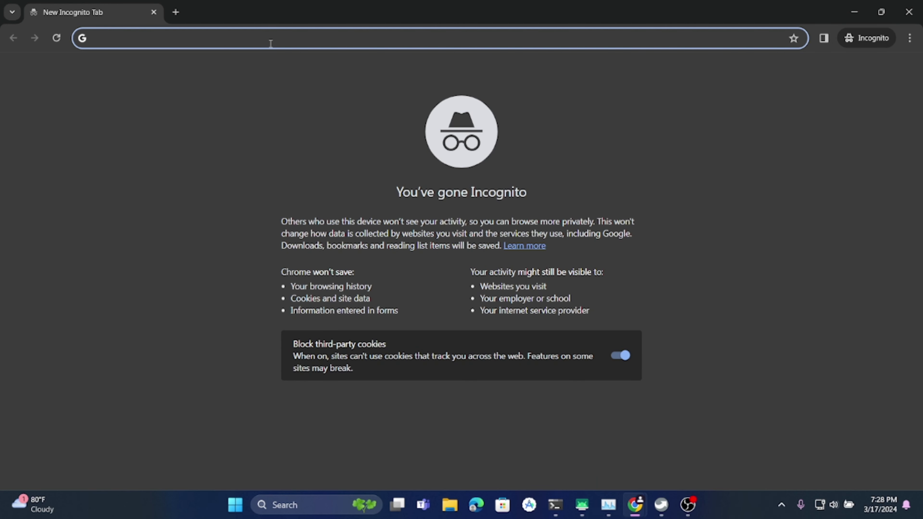
- Paste and load the PayUp referral link to reach its 'Create an account' sign-up form
{"action": "key", "text": "Return"}
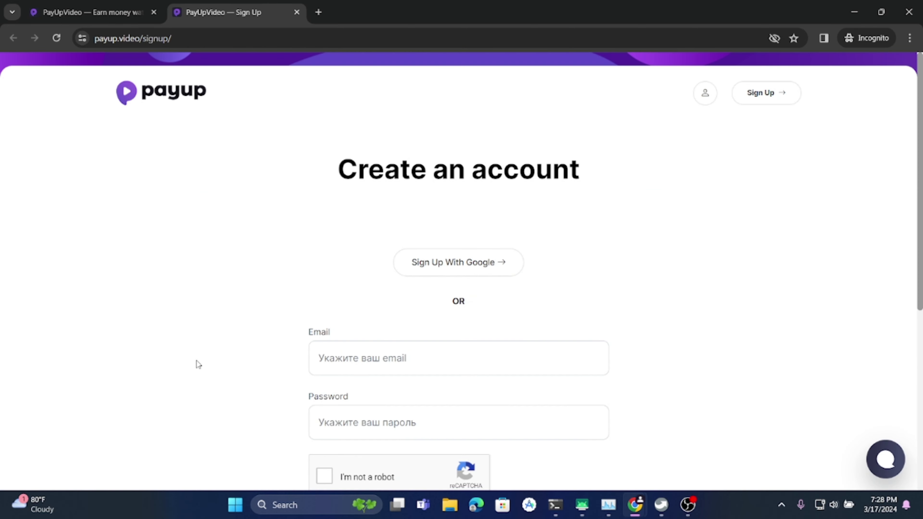
{"action": "scroll", "coordinate": [196, 364], "scroll_direction": "down", "scroll_amount": 3}
{"action": "left_click", "coordinate": [454, 302]}
{"action": "scroll", "coordinate": [760, 145], "scroll_direction": "up", "scroll_amount": 3}
{"action": "scroll", "coordinate": [779, 102], "scroll_direction": "down", "scroll_amount": 2}
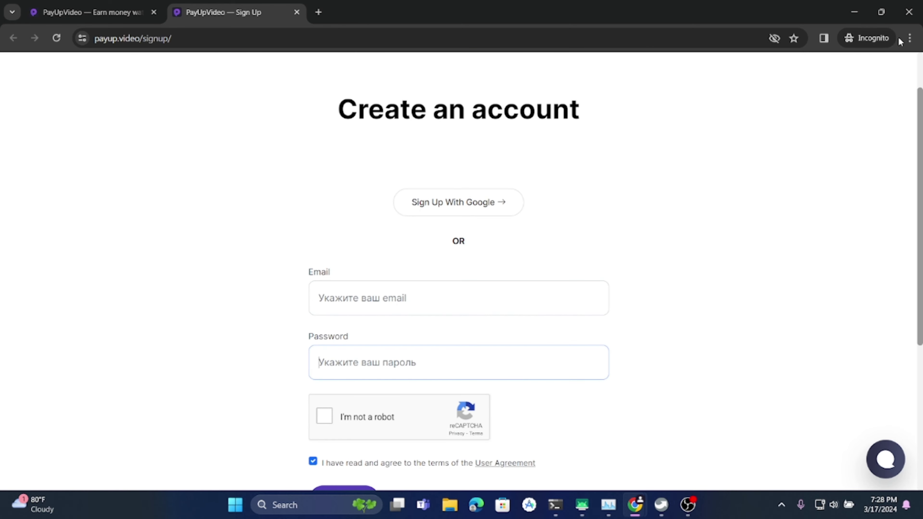
{"action": "left_click", "coordinate": [908, 37]}
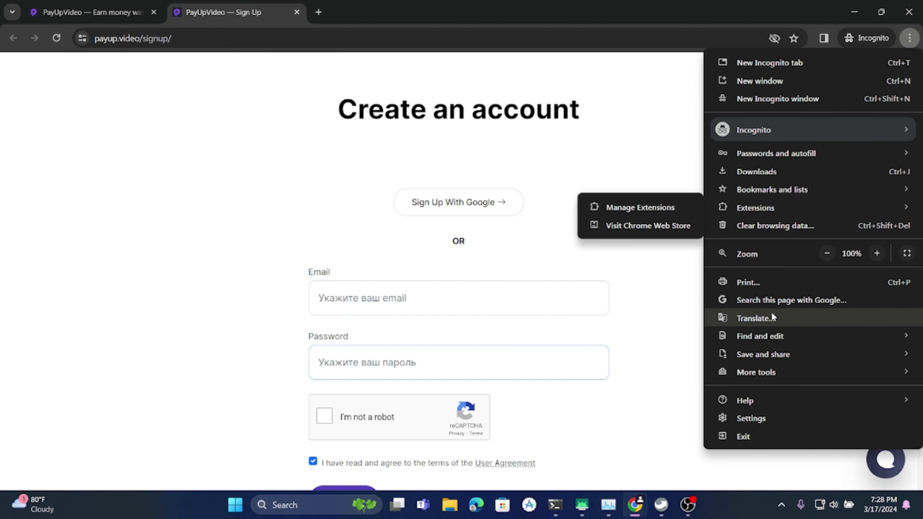
- Translate the PayUp sign-up page into English with Chrome's Translate
{"action": "left_click", "coordinate": [769, 320]}
{"action": "left_click", "coordinate": [731, 62]}
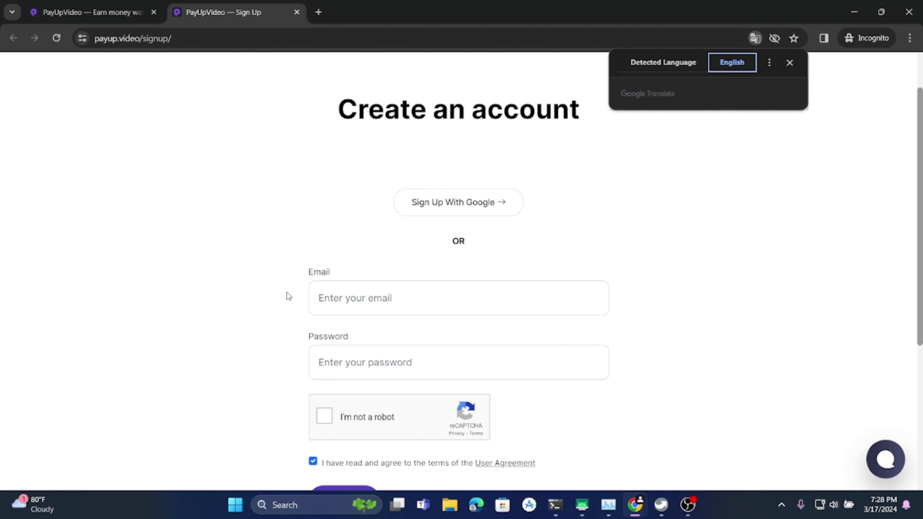
{"action": "left_click", "coordinate": [318, 298]}
- Tick the 'I'm not a robot' reCAPTCHA checkbox on the page
{"action": "left_click", "coordinate": [316, 376]}
{"action": "scroll", "coordinate": [316, 376], "scroll_direction": "down", "scroll_amount": 3}
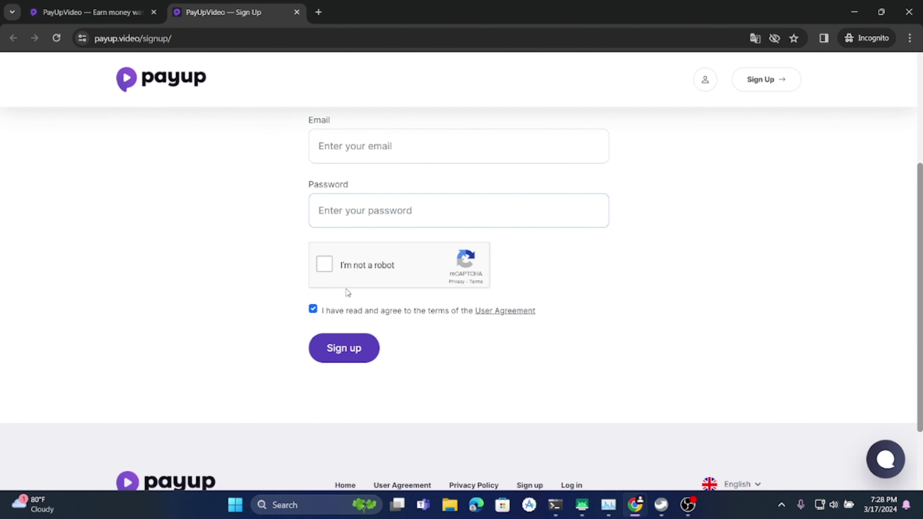
{"action": "left_click", "coordinate": [324, 264]}
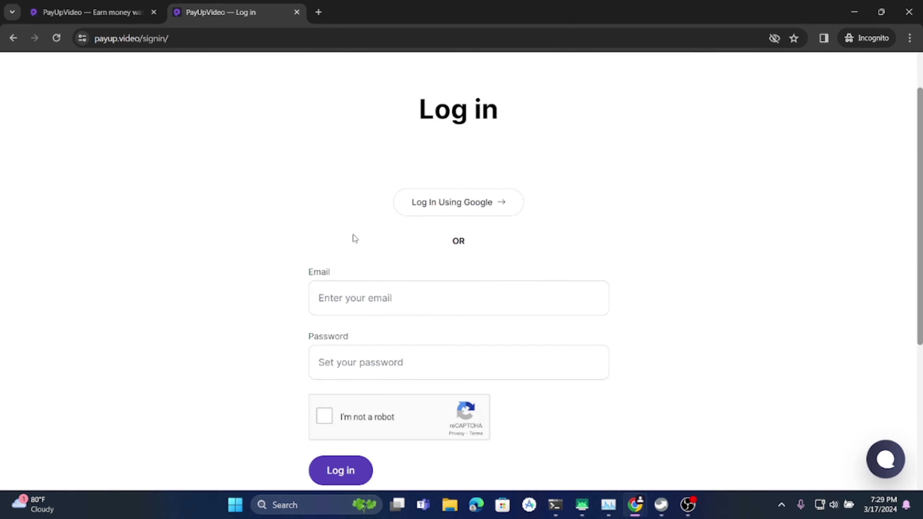
- Pass the Log in form's reCAPTCHA, then switch to the mirrored V2310 phone screen
{"action": "left_click", "coordinate": [373, 292]}
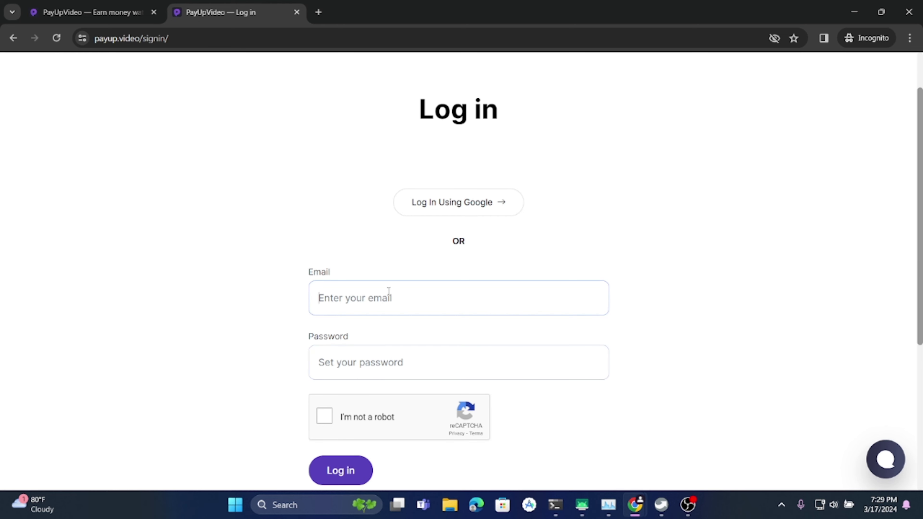
{"action": "scroll", "coordinate": [388, 338], "scroll_direction": "down", "scroll_amount": 1}
{"action": "left_click", "coordinate": [325, 356]}
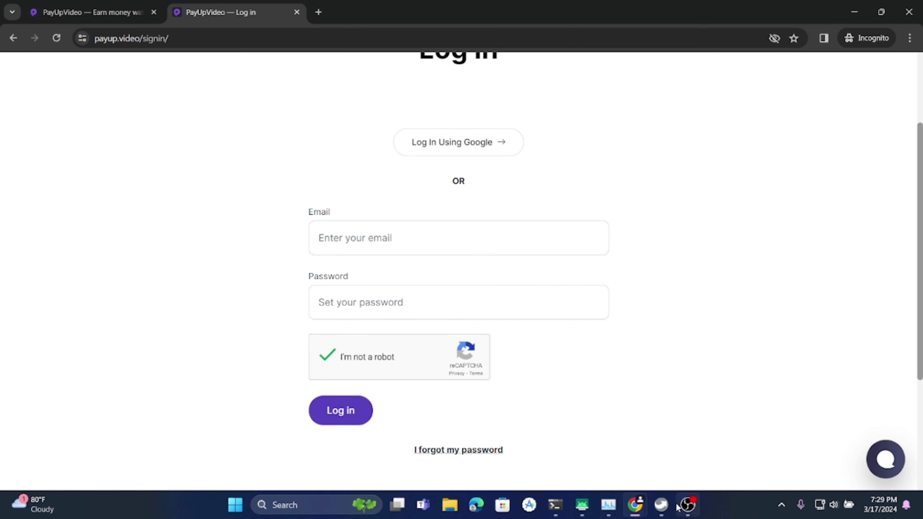
{"action": "left_click", "coordinate": [592, 511]}
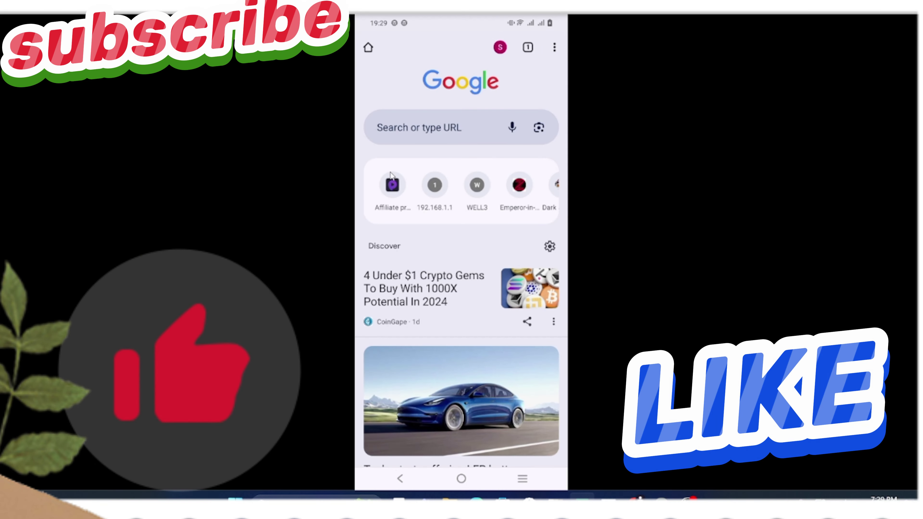
- Open PayUp from the phone's Affiliate shortcut and view the Dashboard: $1.75944 balance, level 463
{"action": "left_click", "coordinate": [389, 184]}
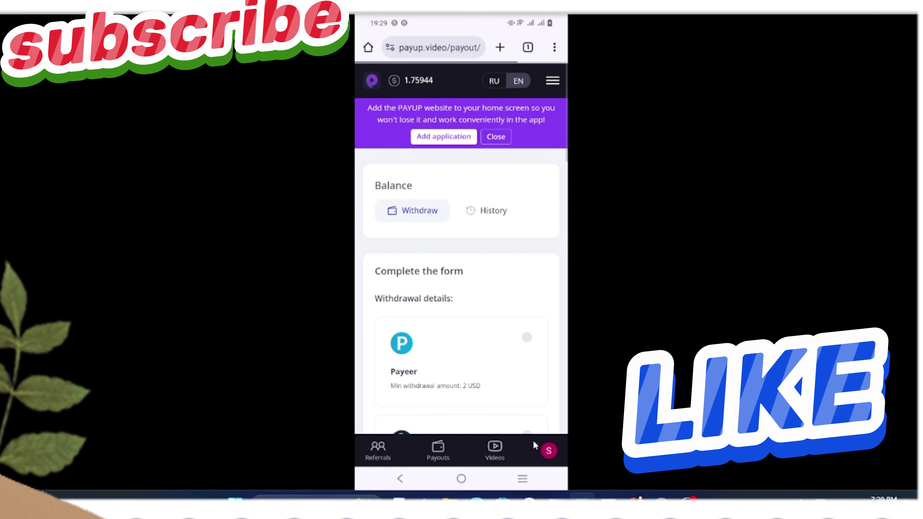
{"action": "left_click", "coordinate": [545, 452]}
{"action": "left_click", "coordinate": [545, 452]}
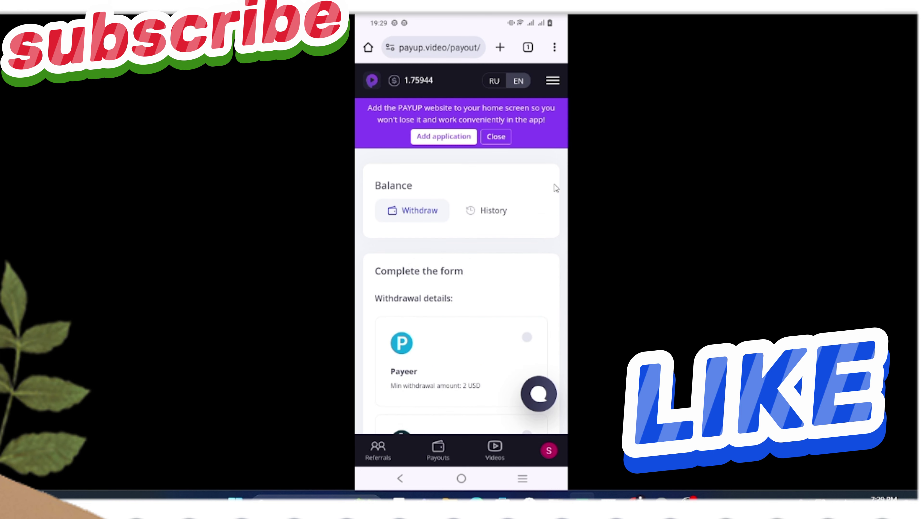
{"action": "left_click", "coordinate": [552, 81]}
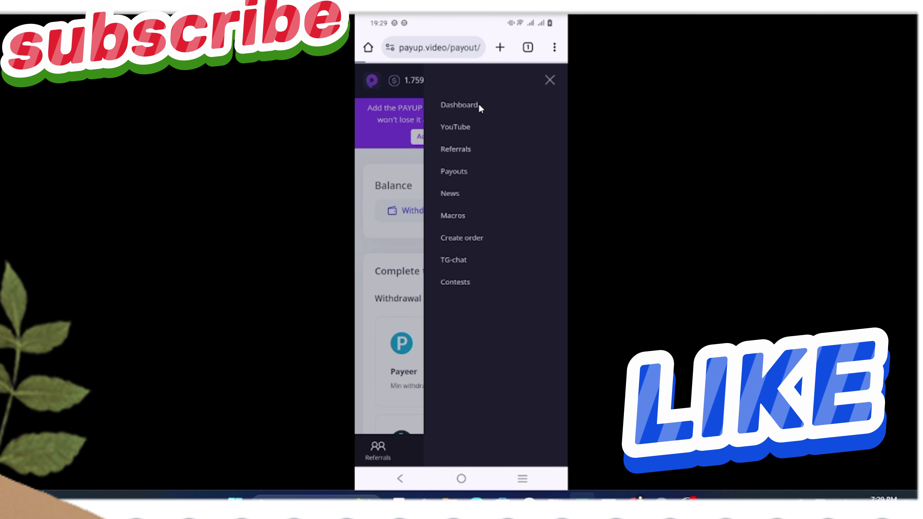
{"action": "left_click", "coordinate": [459, 106]}
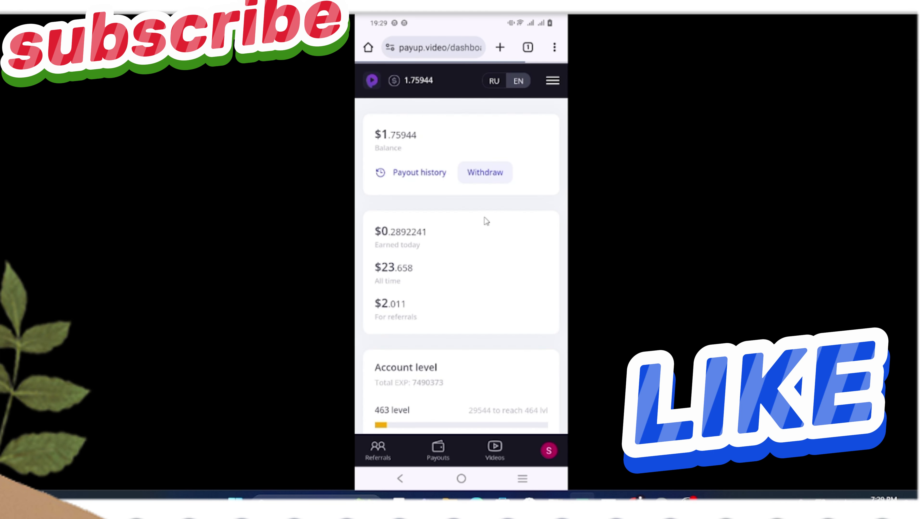
{"action": "scroll", "coordinate": [409, 287], "scroll_direction": "down", "scroll_amount": 2}
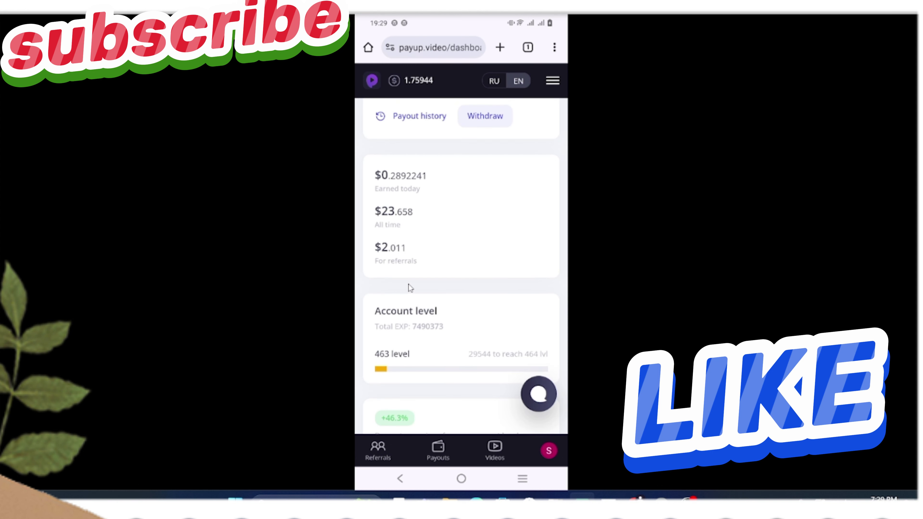
{"action": "scroll", "coordinate": [408, 284], "scroll_direction": "up", "scroll_amount": 2}
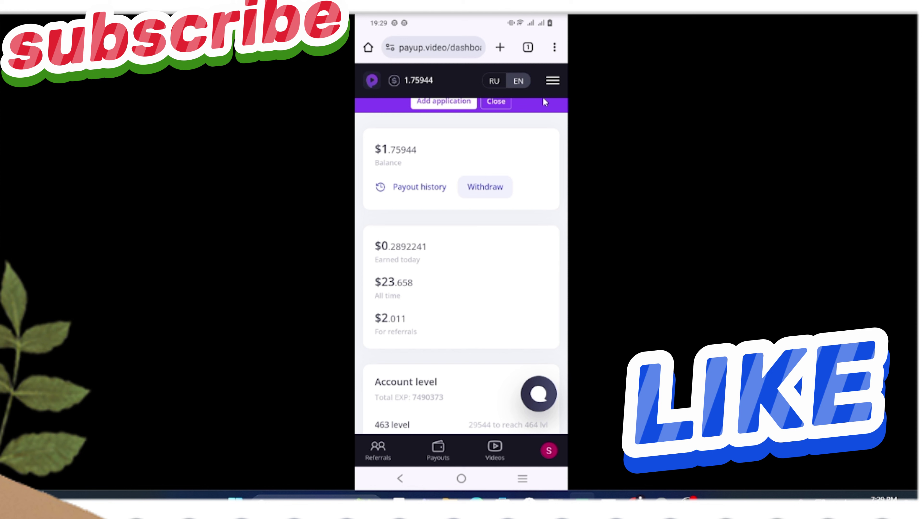
{"action": "left_click", "coordinate": [504, 454]}
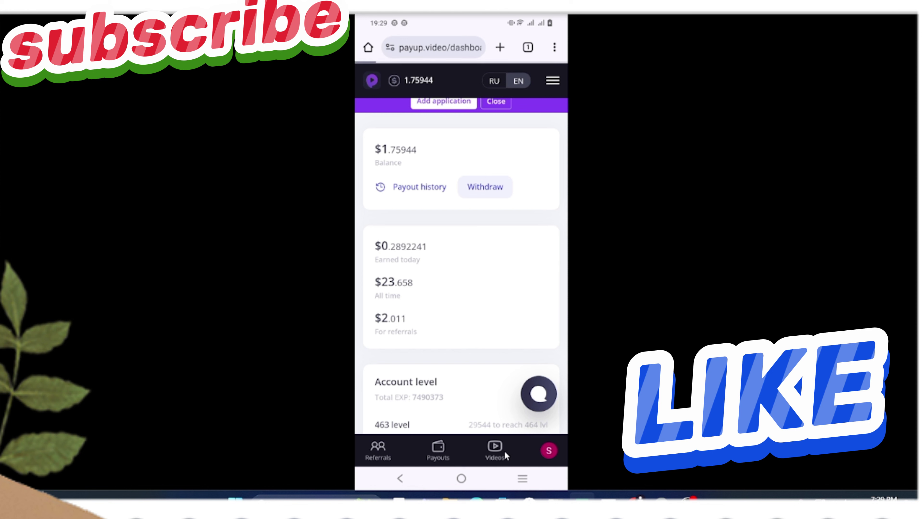
- Watch a task video and pass the captcha, raising the balance to $1.7597256, then load the next video
{"action": "left_click", "coordinate": [435, 348]}
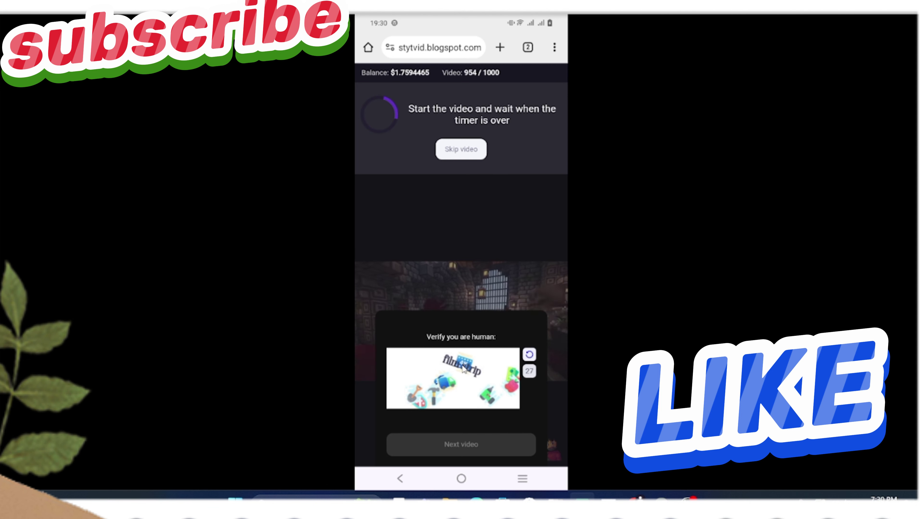
{"action": "left_click", "coordinate": [463, 367]}
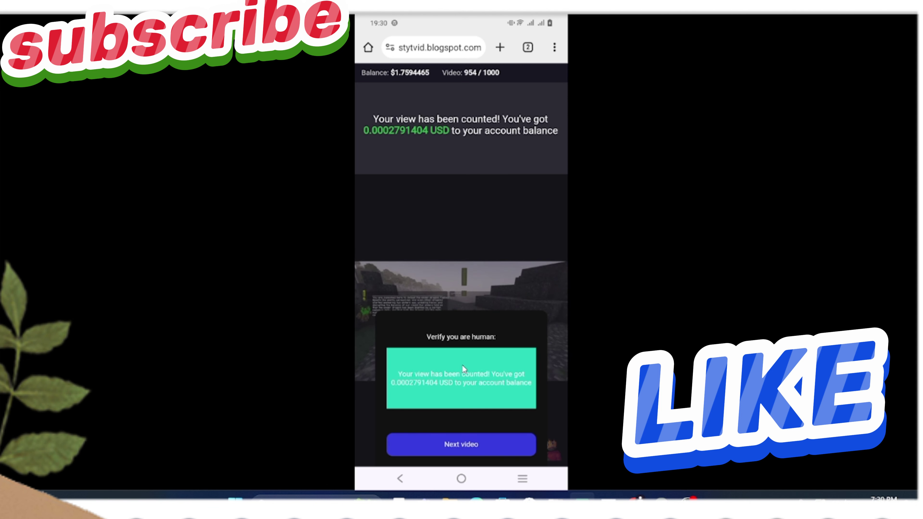
{"action": "left_click", "coordinate": [448, 452]}
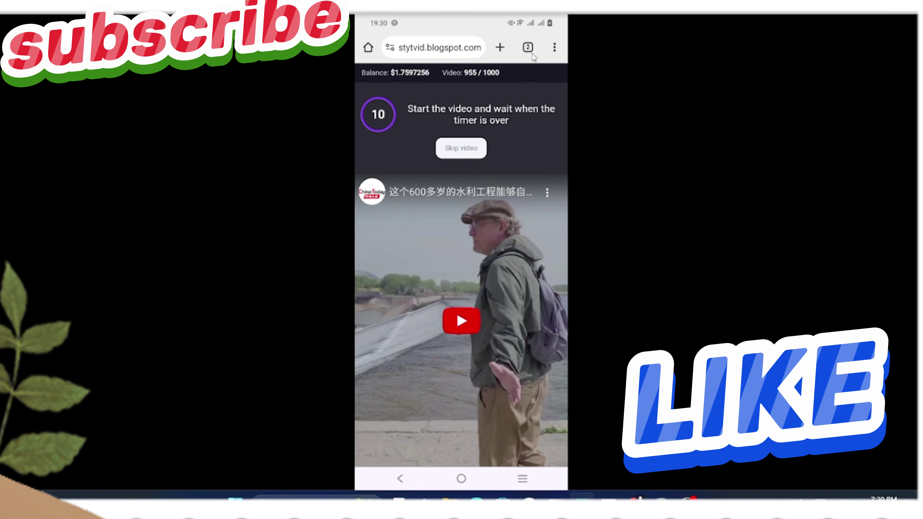
- Close the video blog tab and return to the PayUp tasks tab
{"action": "left_click", "coordinate": [532, 53]}
{"action": "left_click_drag", "start_coordinate": [475, 152], "coordinate": [499, 161]}
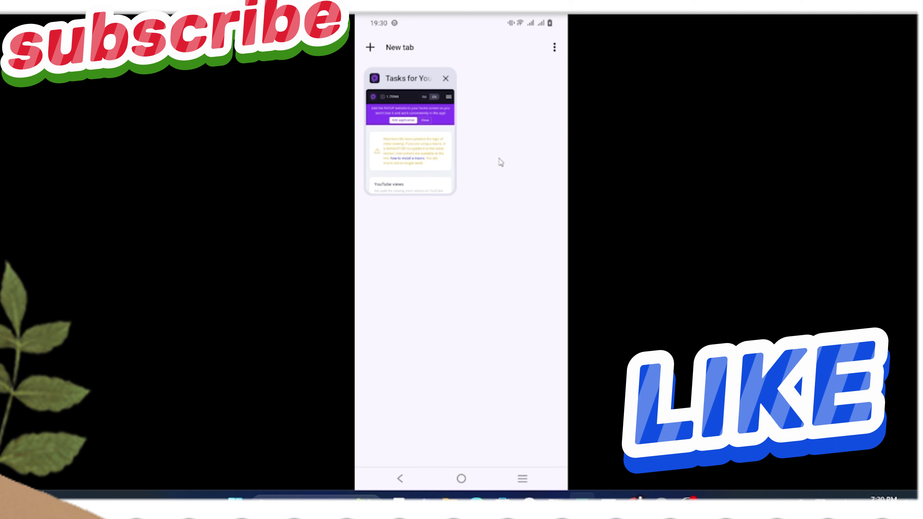
{"action": "left_click", "coordinate": [432, 160]}
- Open PayUp's Macros install guide and follow its MacroDroid Play Store link
{"action": "left_click", "coordinate": [558, 85]}
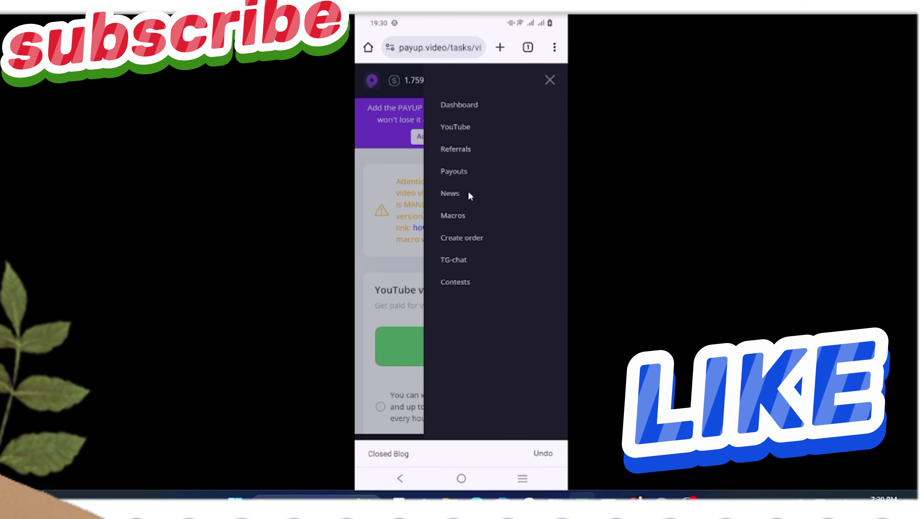
{"action": "left_click", "coordinate": [459, 220]}
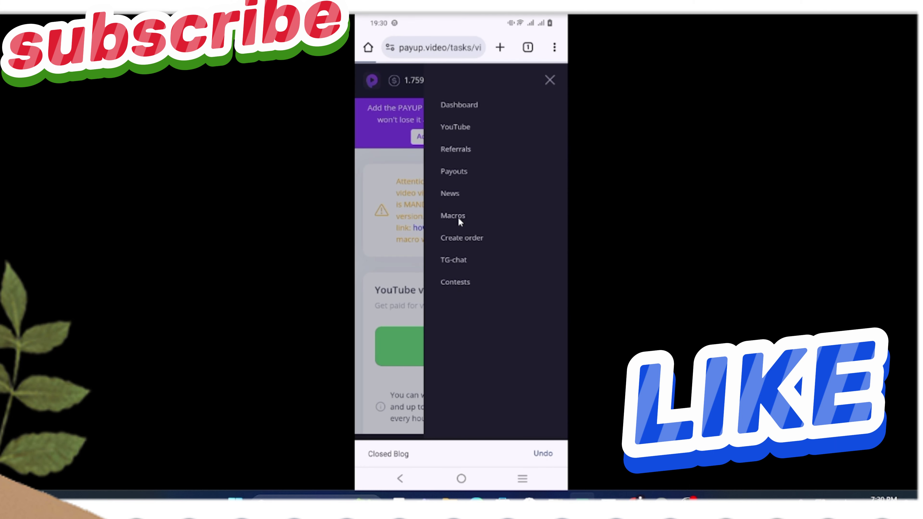
{"action": "scroll", "coordinate": [458, 218], "scroll_direction": "down", "scroll_amount": 1}
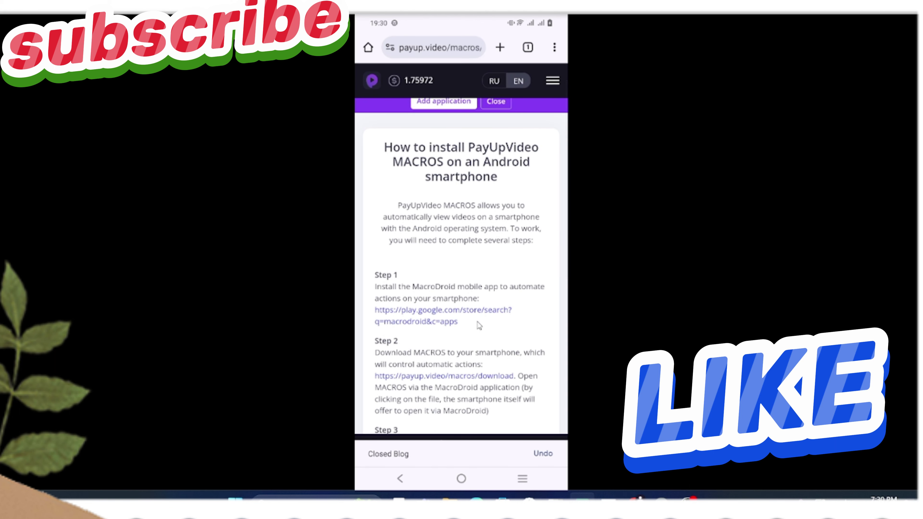
{"action": "left_click", "coordinate": [439, 309]}
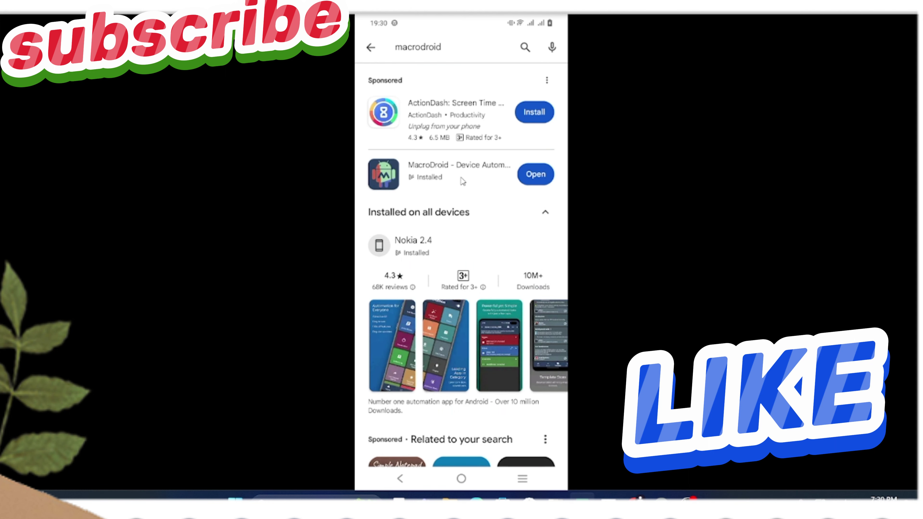
- Launch MacroDroid from its Play Store listing, then return to PayUp's macros page in Chrome
{"action": "left_click", "coordinate": [491, 172]}
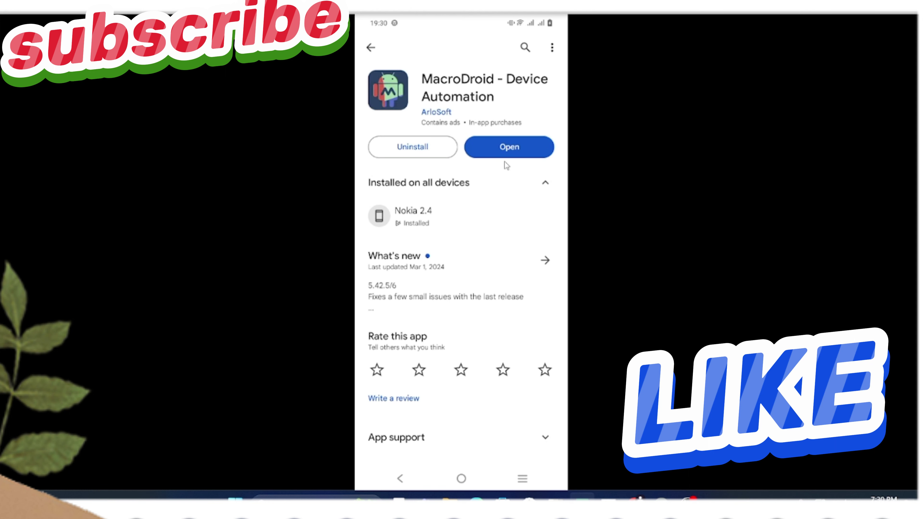
{"action": "left_click", "coordinate": [486, 152]}
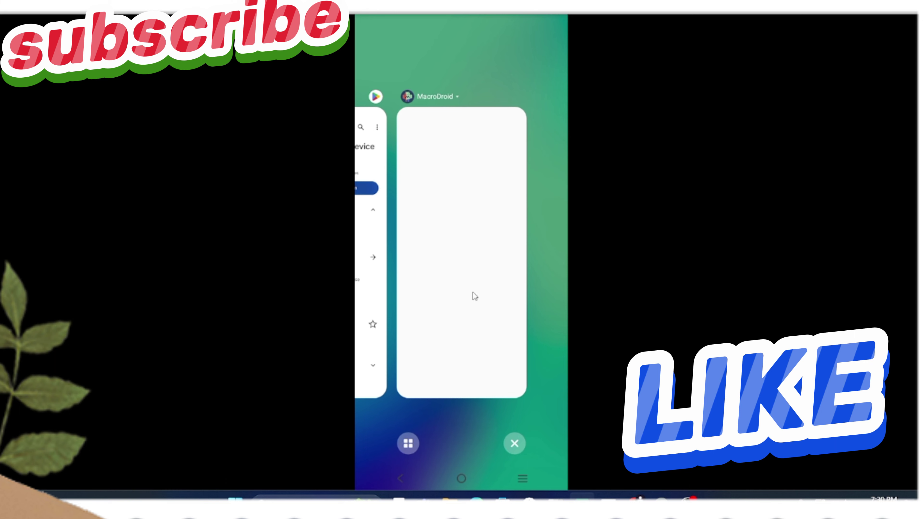
{"action": "left_click_drag", "start_coordinate": [484, 301], "coordinate": [552, 315]}
{"action": "left_click_drag", "start_coordinate": [482, 286], "coordinate": [546, 287]}
{"action": "left_click", "coordinate": [473, 203]}
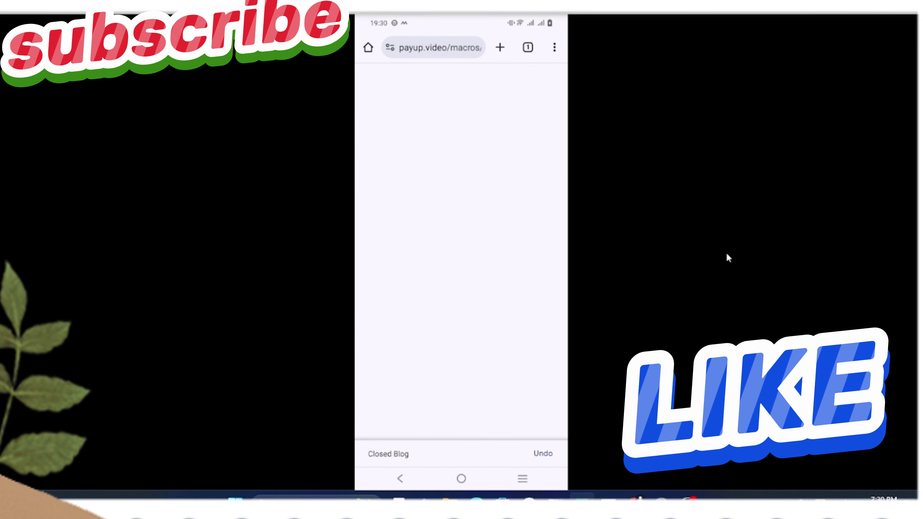
- Download PUV_v_2.0.macro (39.14 KB) again from the Step 2 link, then switch to MacroDroid
{"action": "scroll", "coordinate": [530, 178], "scroll_direction": "down", "scroll_amount": 2}
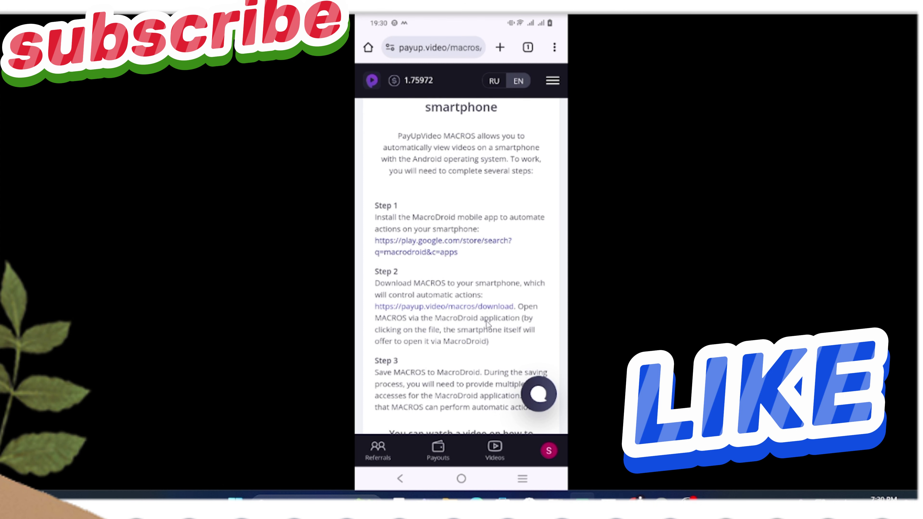
{"action": "left_click", "coordinate": [475, 307]}
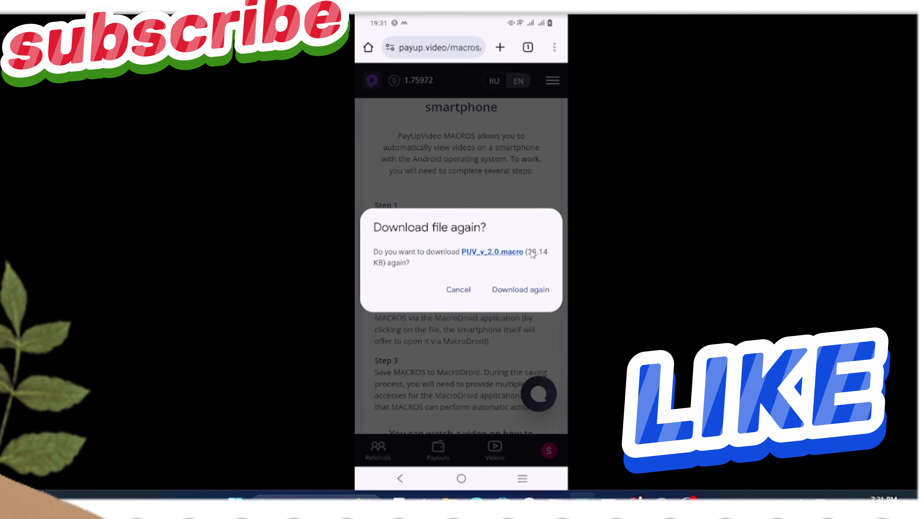
{"action": "left_click", "coordinate": [511, 291]}
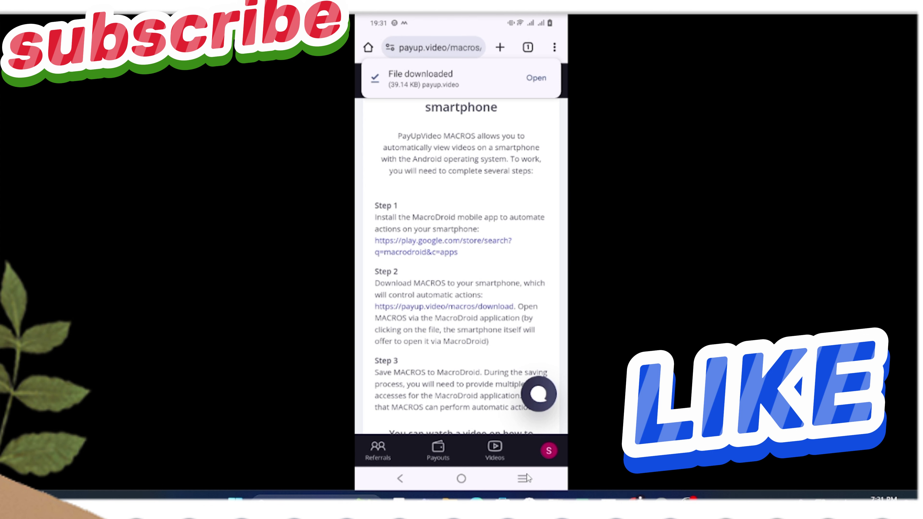
{"action": "left_click", "coordinate": [524, 478]}
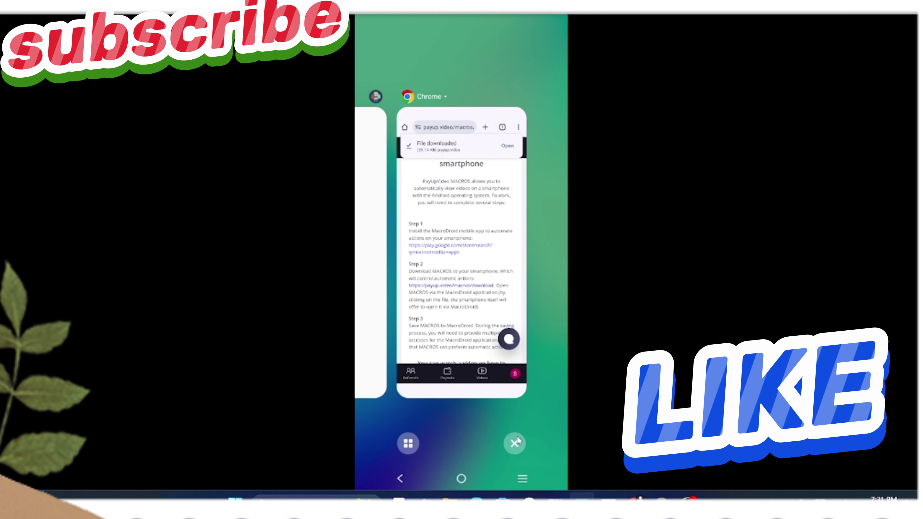
{"action": "scroll", "coordinate": [515, 400], "scroll_direction": "down", "scroll_amount": 5}
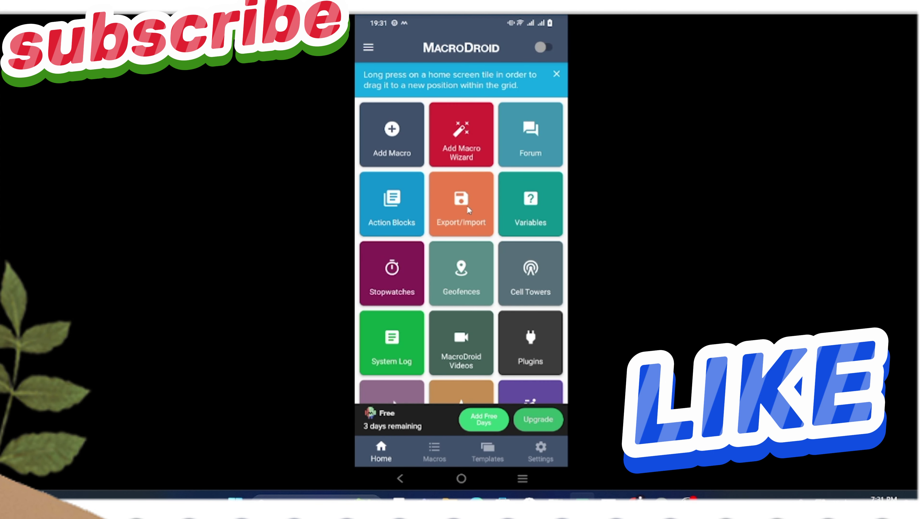
- Import PUV_v_2.0 (1).macro through MacroDroid's Export/Import tile, opening it in the editor
{"action": "left_click", "coordinate": [461, 203]}
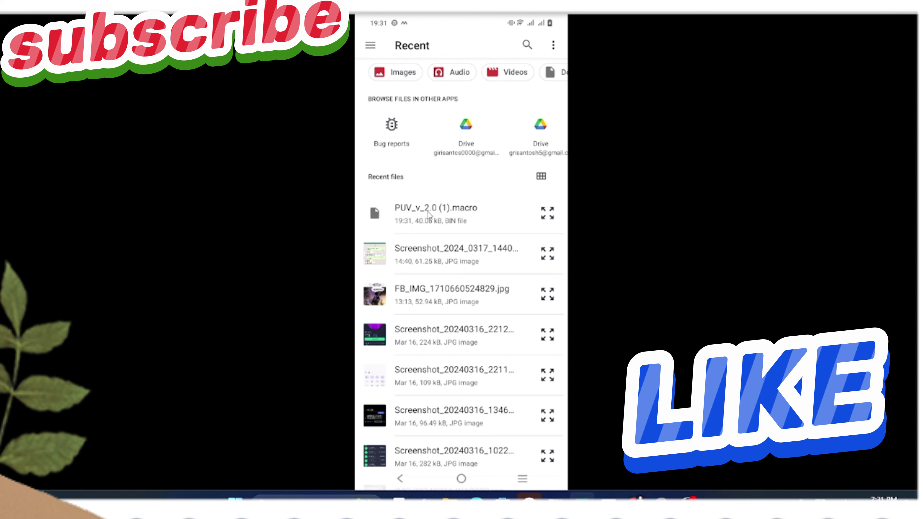
{"action": "left_click", "coordinate": [427, 212]}
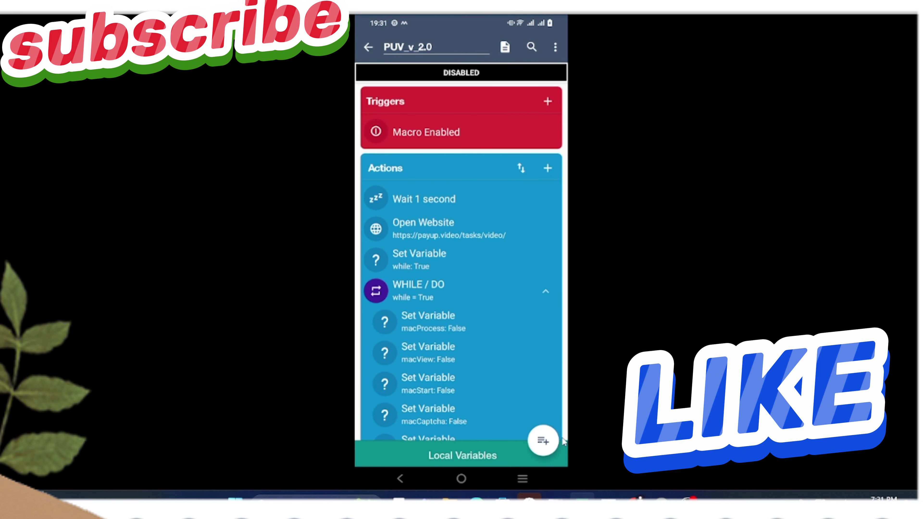
- Rename the imported macro to 'test' after the duplicate-name warning, and save it
{"action": "left_click", "coordinate": [554, 440]}
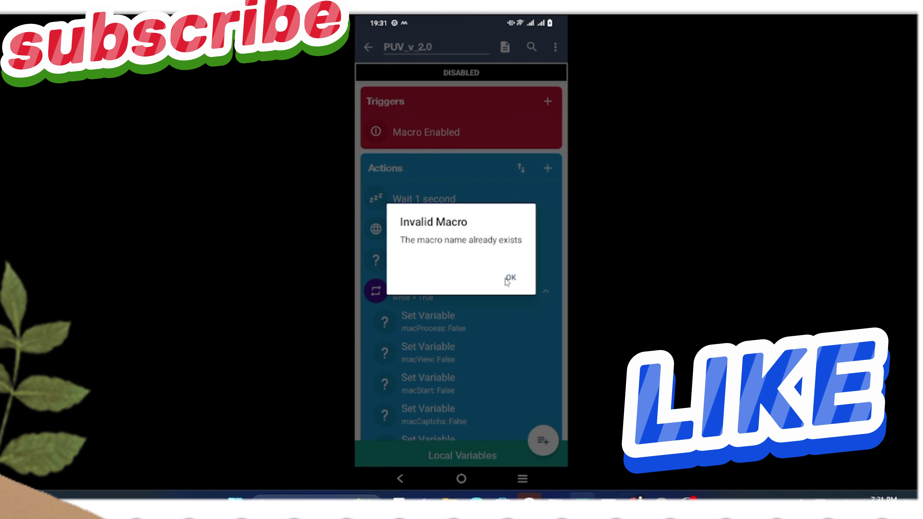
{"action": "left_click", "coordinate": [510, 279]}
{"action": "left_click", "coordinate": [469, 45]}
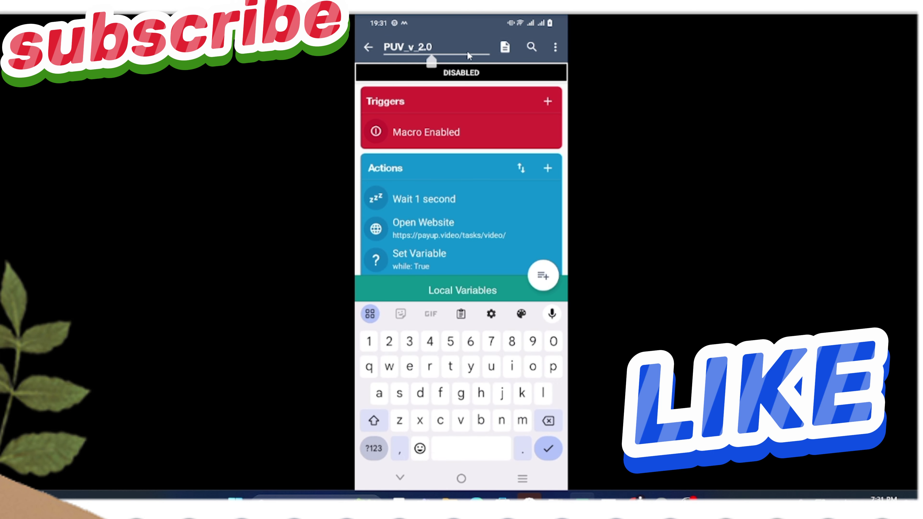
{"action": "key", "text": "BackSpace"}
{"action": "key", "text": "BackSpace"}
{"action": "key", "text": "BackSpace"}
{"action": "key", "text": "BackSpace"}
{"action": "key", "text": "BackSpace"}
{"action": "key", "text": "BackSpace"}
{"action": "key", "text": "BackSpace"}
{"action": "key", "text": "BackSpace"}
{"action": "key", "text": "BackSpace"}
{"action": "type", "text": "t"}
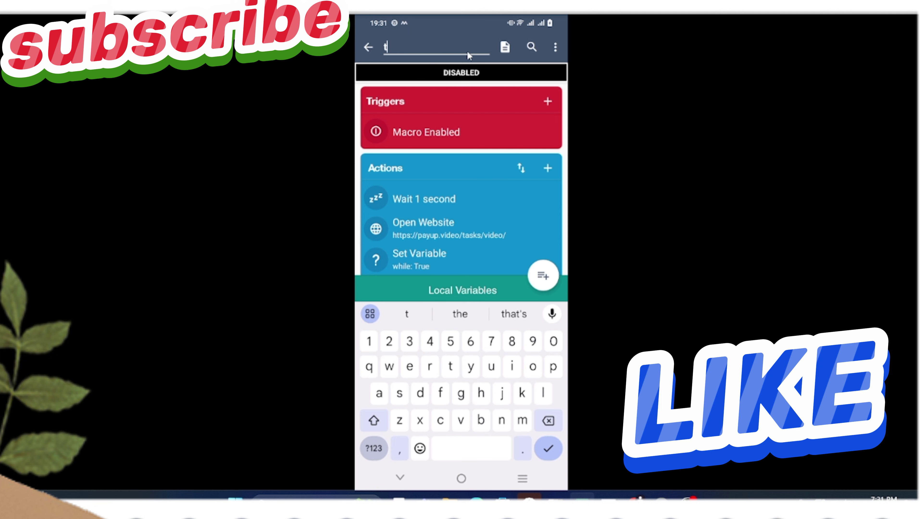
{"action": "type", "text": "est"}
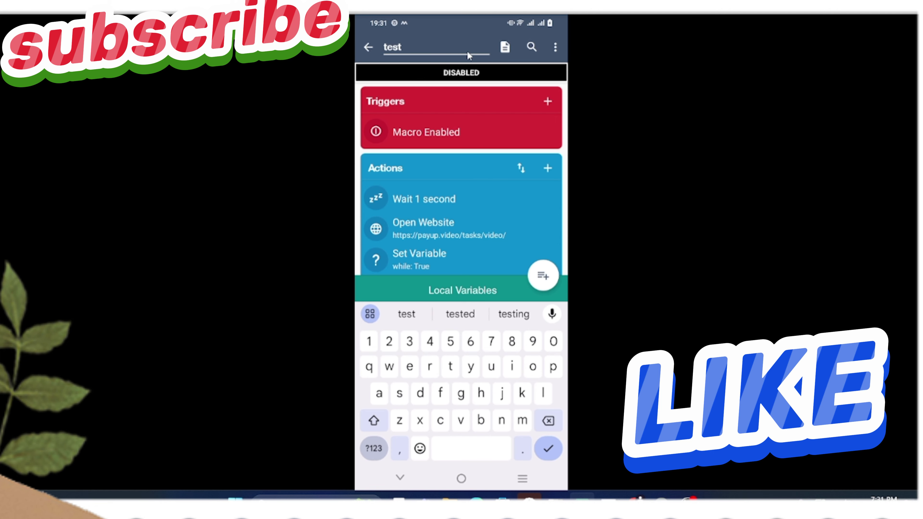
{"action": "left_click", "coordinate": [535, 280]}
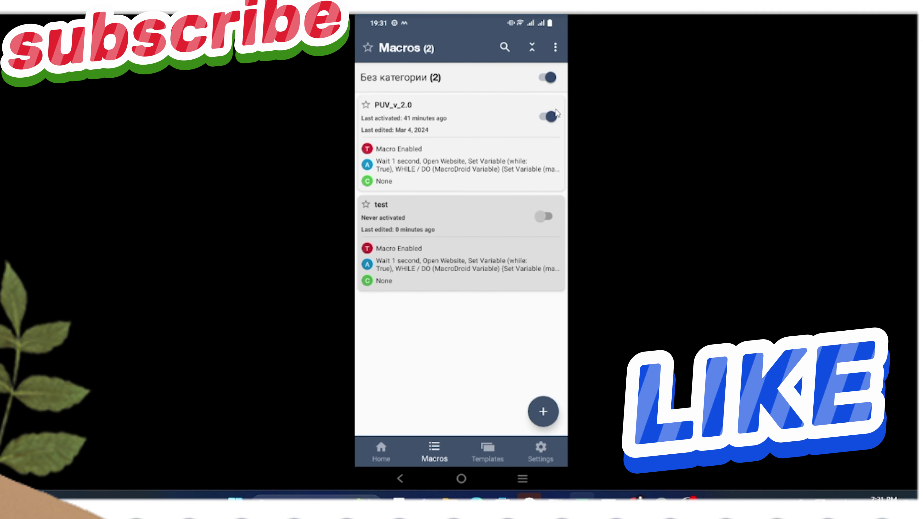
- Disable PUV_v_2.0, enable the test macro, and turn on MacroDroid's master switch from Home
{"action": "left_click", "coordinate": [552, 117]}
{"action": "left_click", "coordinate": [549, 215]}
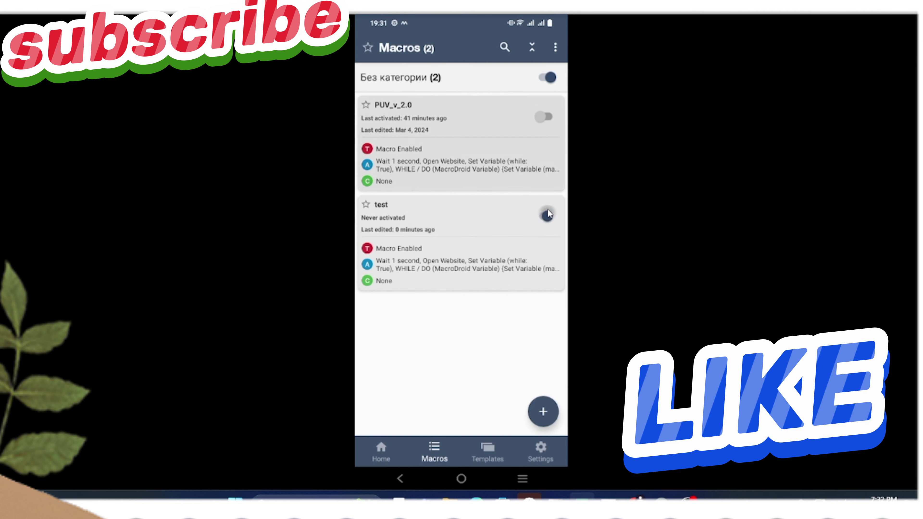
{"action": "left_click", "coordinate": [544, 78]}
{"action": "left_click", "coordinate": [544, 78]}
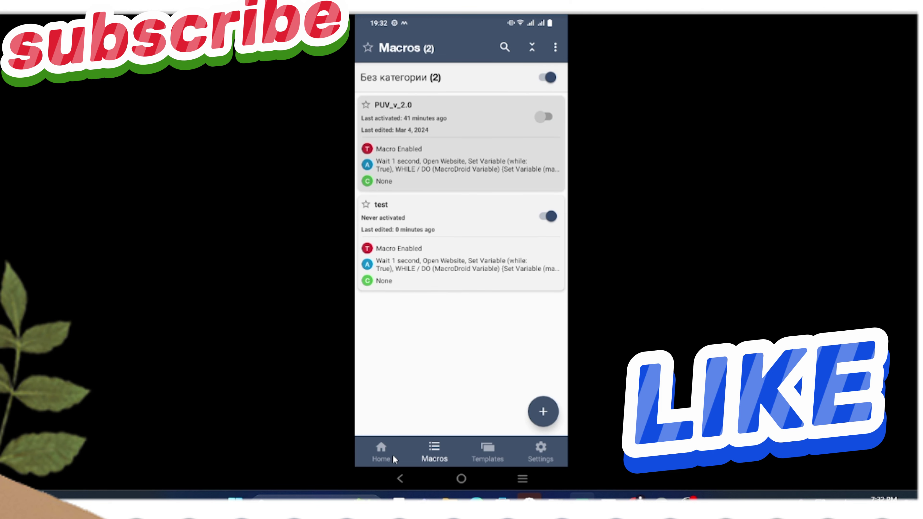
{"action": "left_click", "coordinate": [393, 456]}
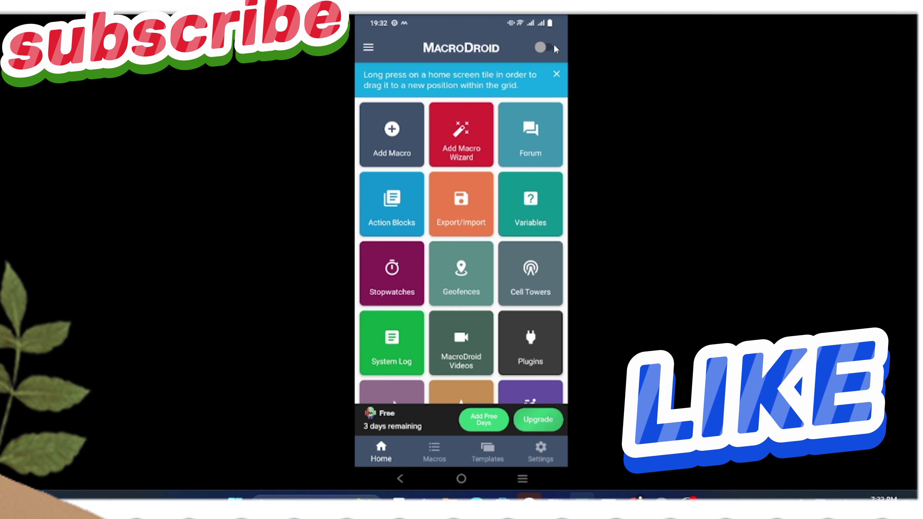
{"action": "left_click", "coordinate": [551, 47]}
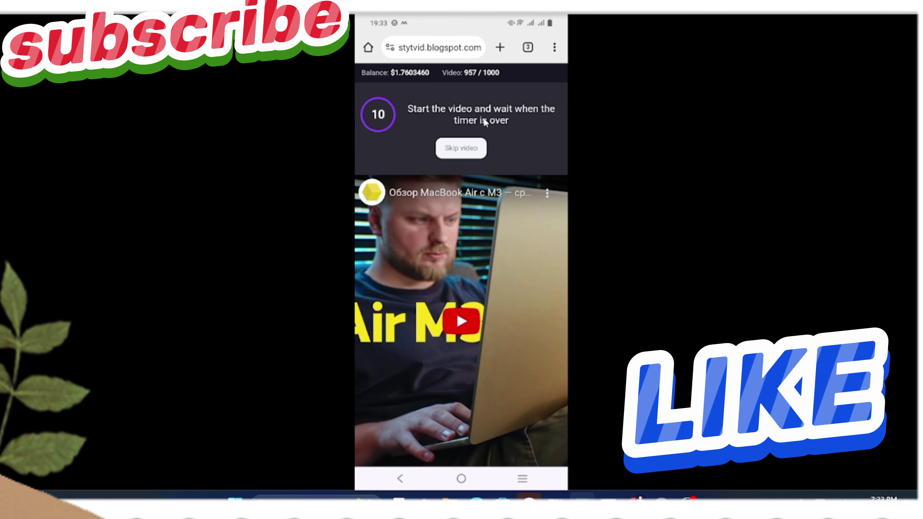
- Close Chrome's Blog tab, then swipe to the MacroDroid card in recent apps
{"action": "left_click", "coordinate": [527, 48]}
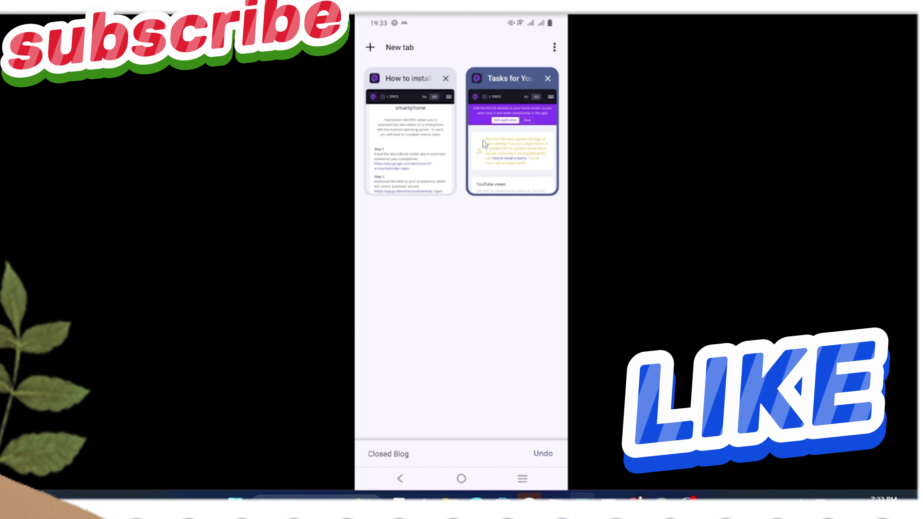
{"action": "left_click_drag", "start_coordinate": [486, 140], "coordinate": [661, 182]}
{"action": "left_click", "coordinate": [523, 479]}
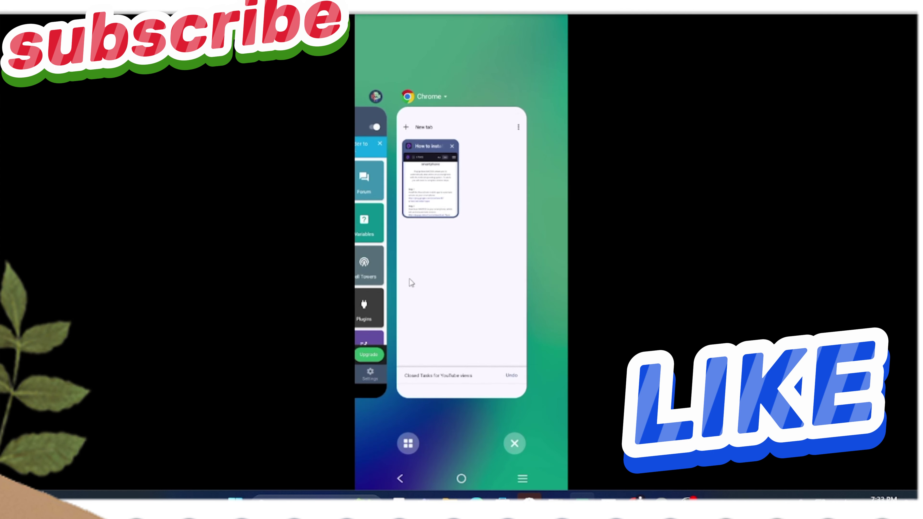
{"action": "left_click_drag", "start_coordinate": [410, 279], "coordinate": [549, 281]}
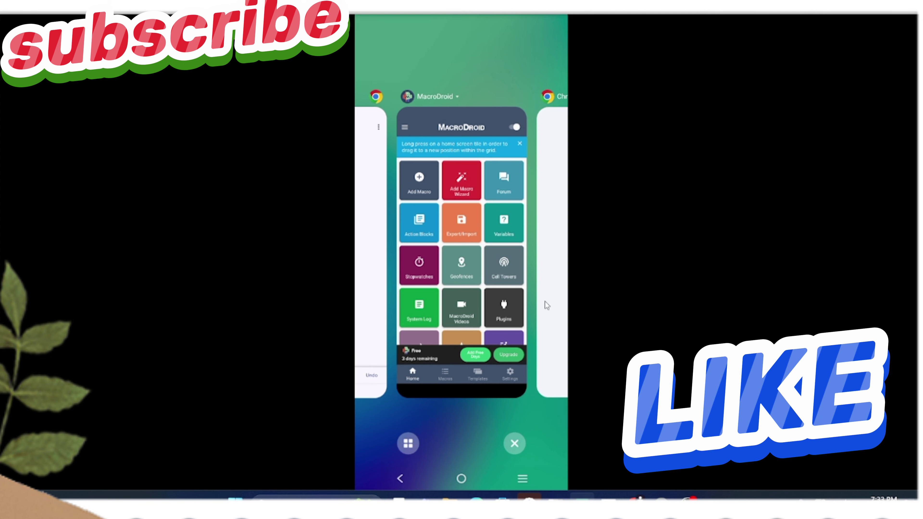
- Swipe MacroDroid away in recent apps and return to the home screen
{"action": "left_click_drag", "start_coordinate": [542, 302], "coordinate": [466, 140]}
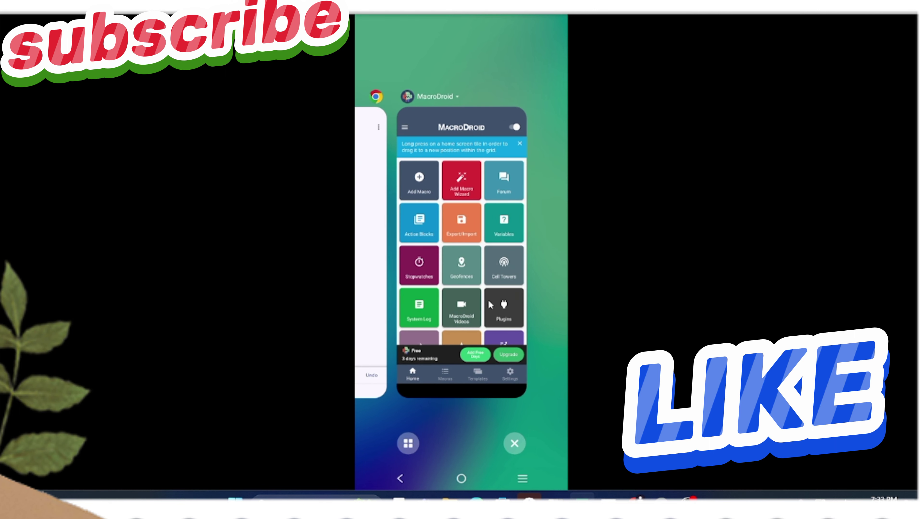
{"action": "left_click_drag", "start_coordinate": [490, 284], "coordinate": [539, 211]}
{"action": "left_click", "coordinate": [538, 211]}
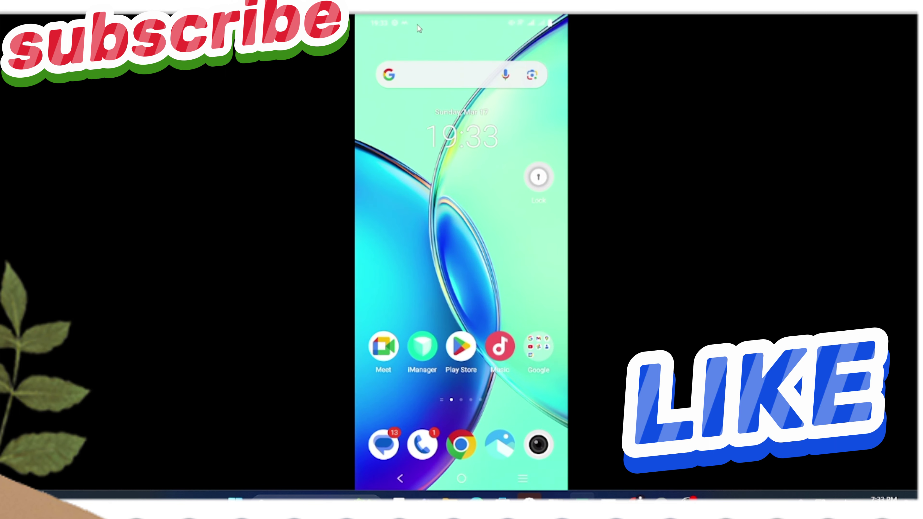
- Reopen MacroDroid from its notification and switch it off to stop the macros
{"action": "left_click_drag", "start_coordinate": [417, 24], "coordinate": [419, 252]}
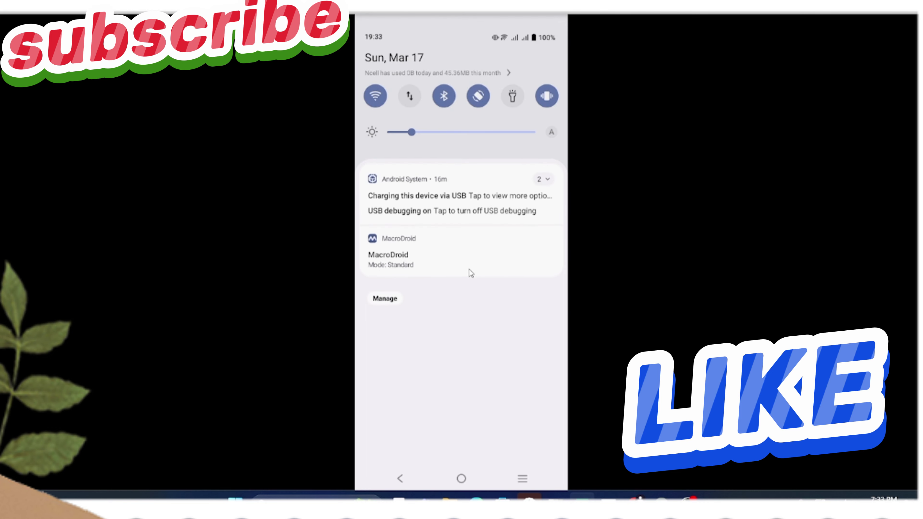
{"action": "left_click", "coordinate": [393, 257]}
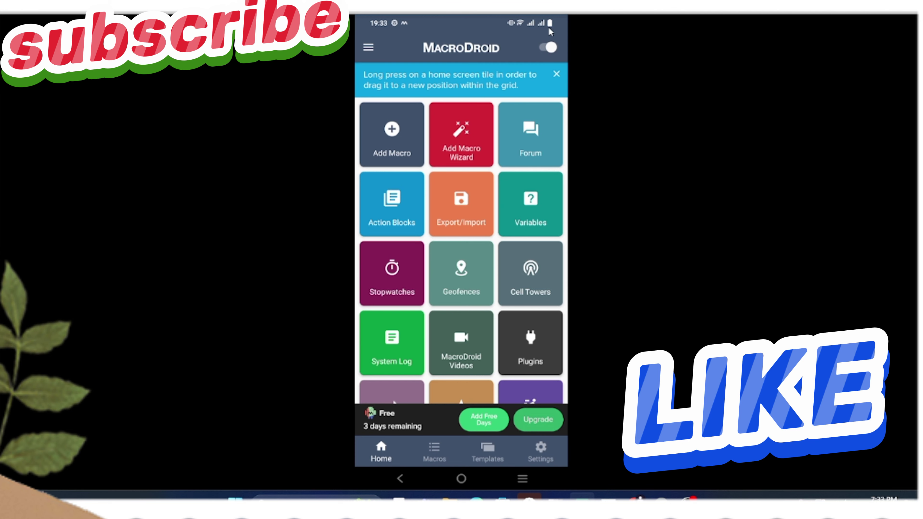
{"action": "left_click", "coordinate": [548, 47]}
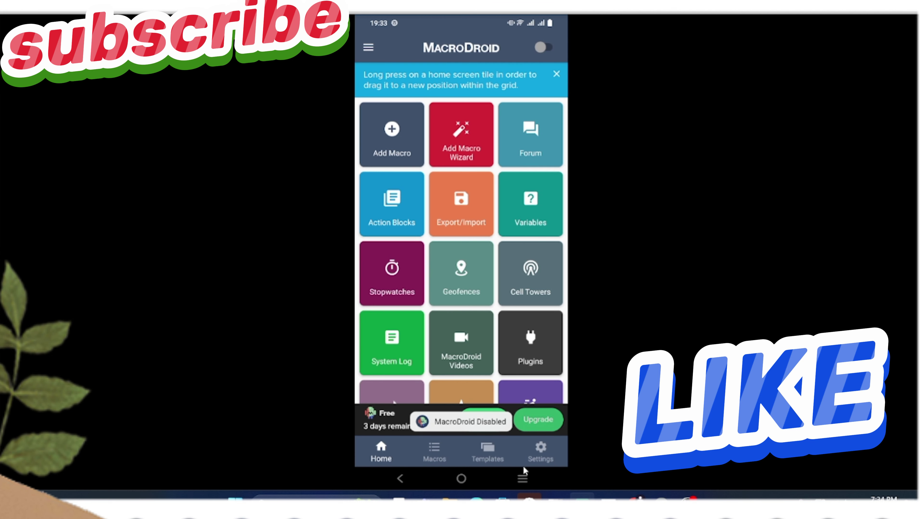
- Go back to the home screen and check the MacroDroid notification is gone
{"action": "left_click", "coordinate": [522, 479]}
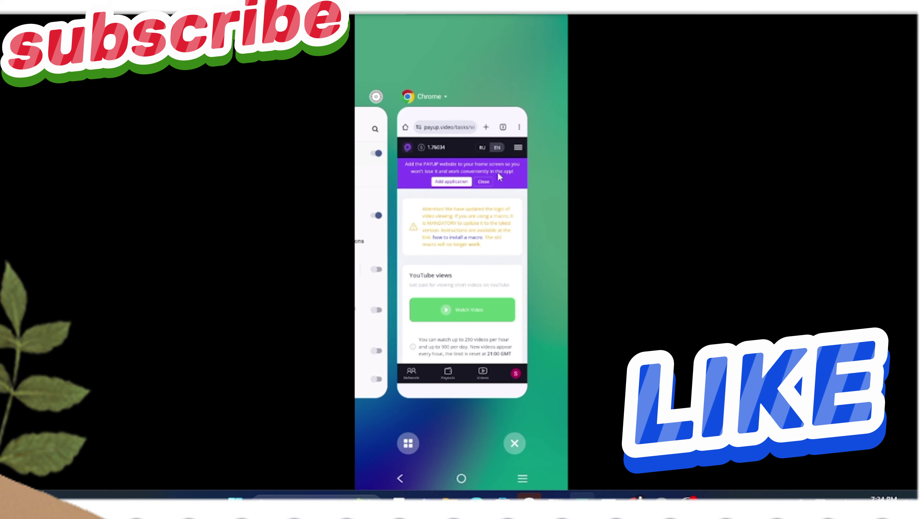
{"action": "left_click", "coordinate": [548, 220]}
{"action": "left_click_drag", "start_coordinate": [445, 23], "coordinate": [445, 208]}
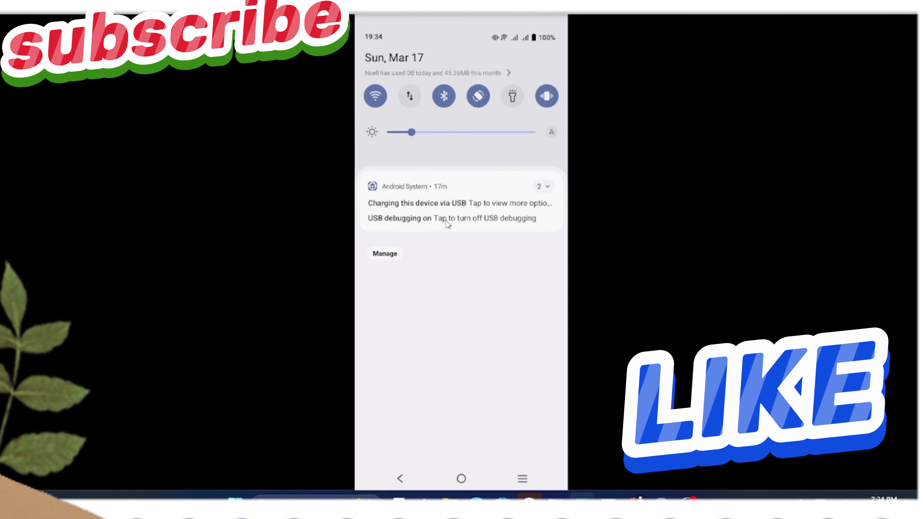
{"action": "left_click_drag", "start_coordinate": [423, 328], "coordinate": [407, 63]}
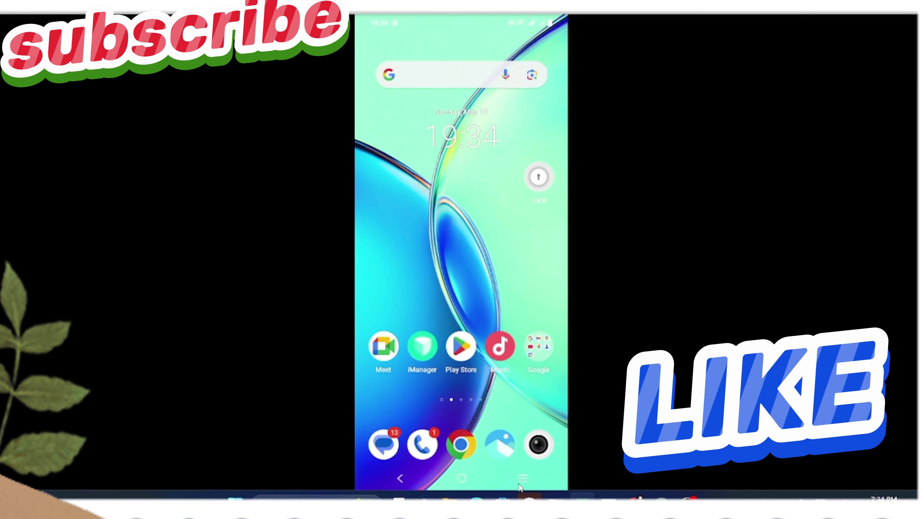
- Try Advcash as the payout method twice, dismissing the 'Wallet not specified' popup each time
{"action": "scroll", "coordinate": [476, 222], "scroll_direction": "down", "scroll_amount": 3}
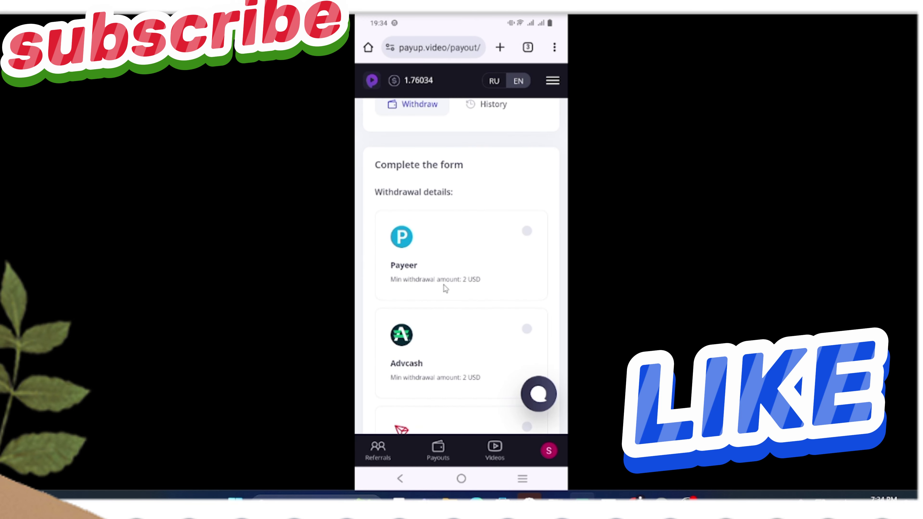
{"action": "scroll", "coordinate": [428, 363], "scroll_direction": "down", "scroll_amount": 2}
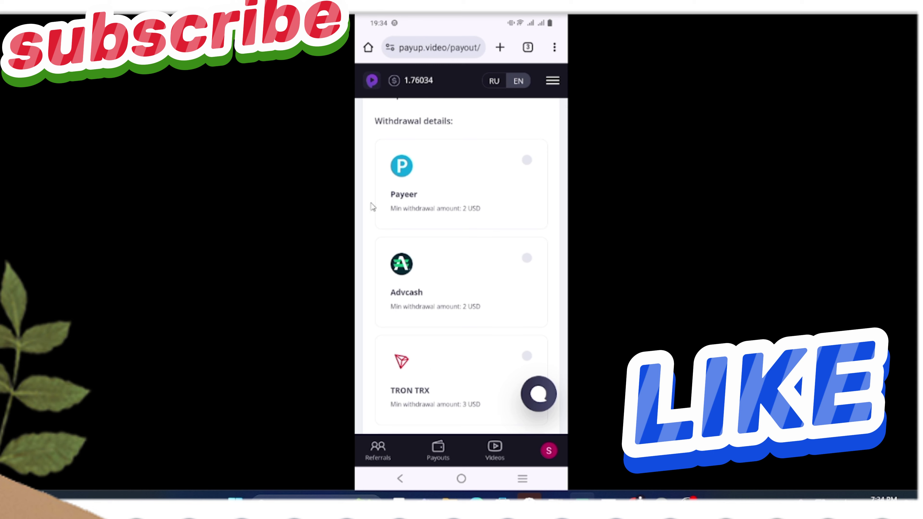
{"action": "scroll", "coordinate": [414, 225], "scroll_direction": "up", "scroll_amount": 1}
{"action": "left_click", "coordinate": [547, 320]}
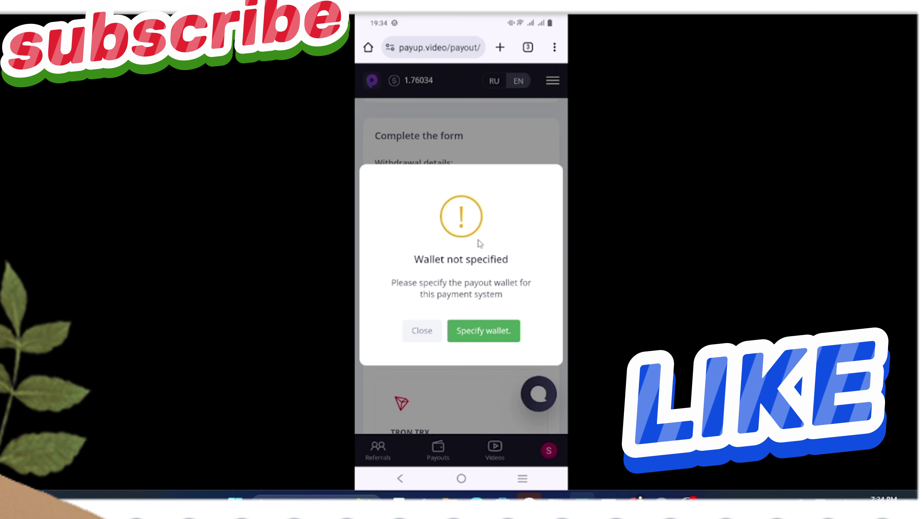
{"action": "left_click", "coordinate": [427, 331]}
{"action": "scroll", "coordinate": [432, 298], "scroll_direction": "down", "scroll_amount": 6}
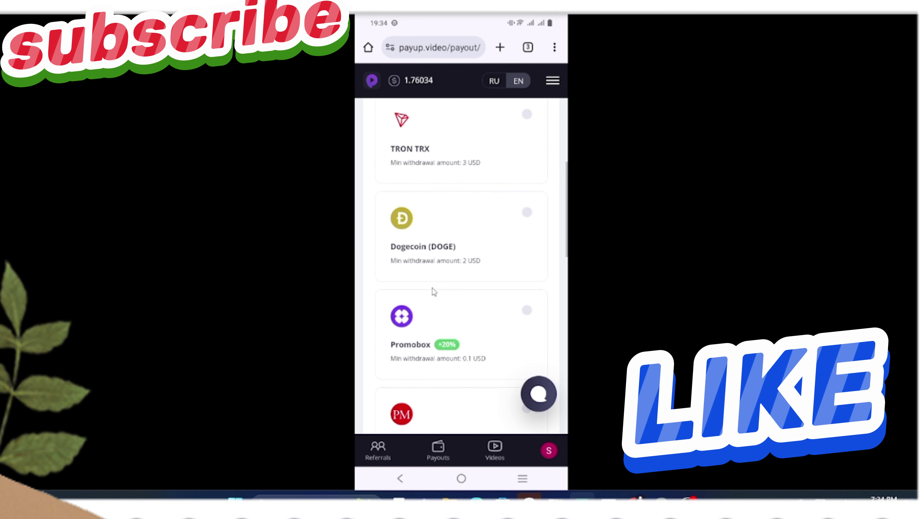
{"action": "scroll", "coordinate": [434, 291], "scroll_direction": "down", "scroll_amount": 2}
{"action": "scroll", "coordinate": [433, 290], "scroll_direction": "up", "scroll_amount": 4}
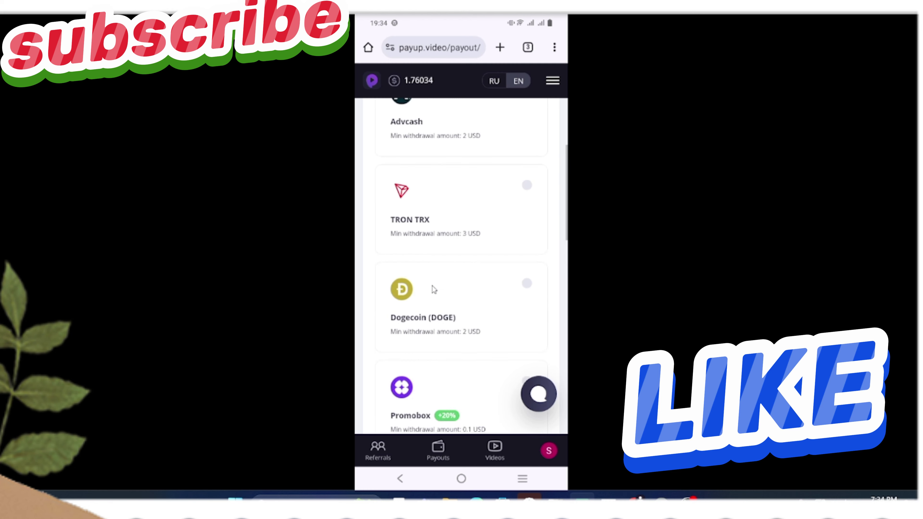
{"action": "scroll", "coordinate": [434, 290], "scroll_direction": "up", "scroll_amount": 4}
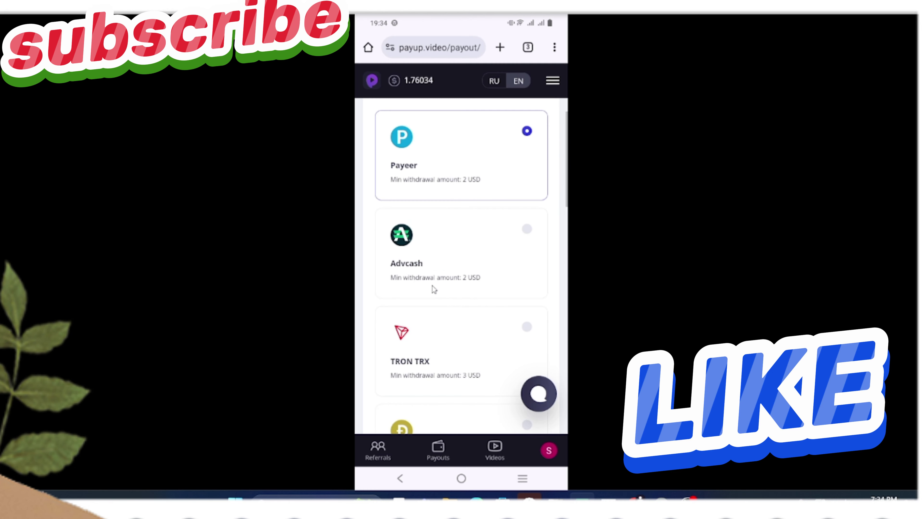
{"action": "left_click", "coordinate": [444, 228]}
{"action": "left_click", "coordinate": [423, 330]}
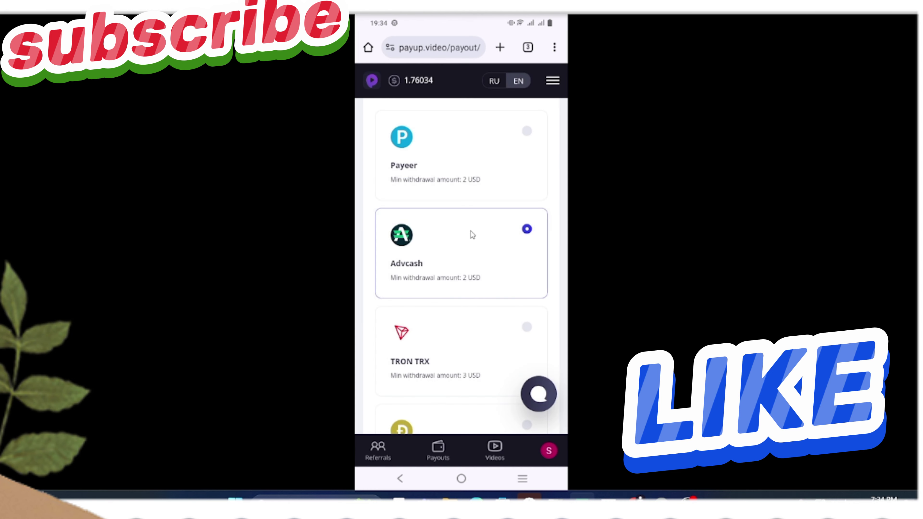
- Select the Dogecoin (DOGE) card as the withdrawal method
{"action": "scroll", "coordinate": [472, 235], "scroll_direction": "down", "scroll_amount": 3}
{"action": "scroll", "coordinate": [472, 234], "scroll_direction": "down", "scroll_amount": 7}
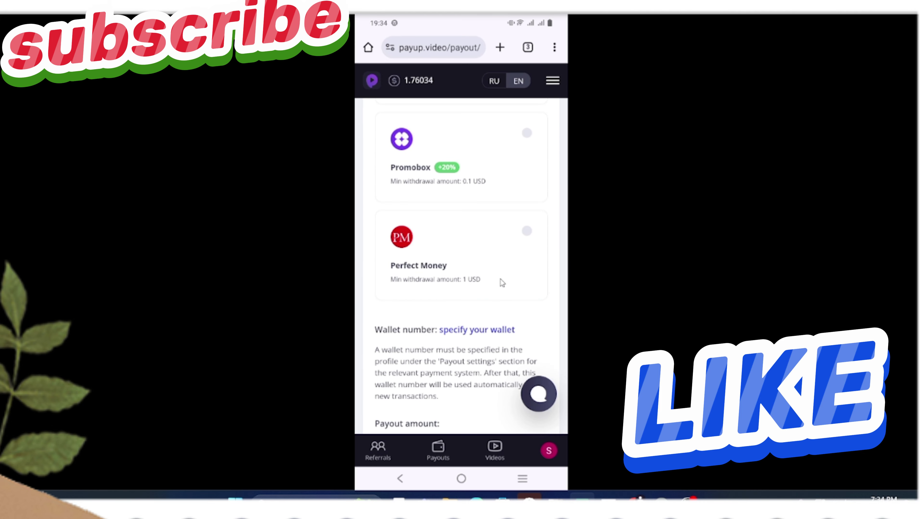
{"action": "scroll", "coordinate": [502, 283], "scroll_direction": "up", "scroll_amount": 5}
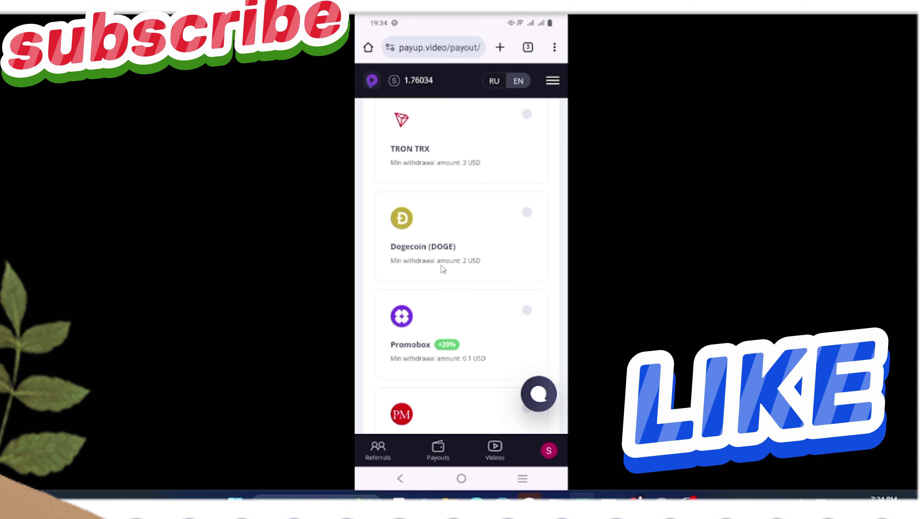
{"action": "left_click", "coordinate": [400, 256]}
- Open the payout History and expand the 12.03.2024 payout's amount, commission and status
{"action": "scroll", "coordinate": [443, 259], "scroll_direction": "up", "scroll_amount": 10}
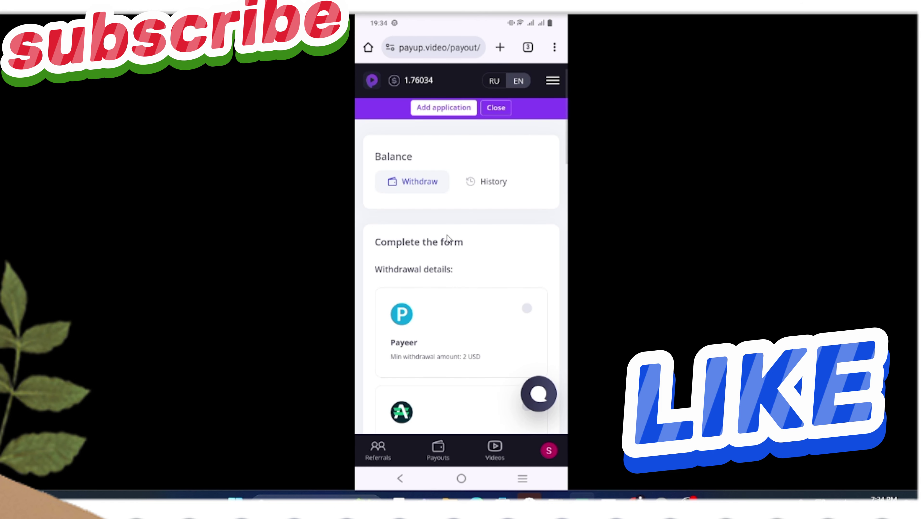
{"action": "left_click", "coordinate": [483, 183]}
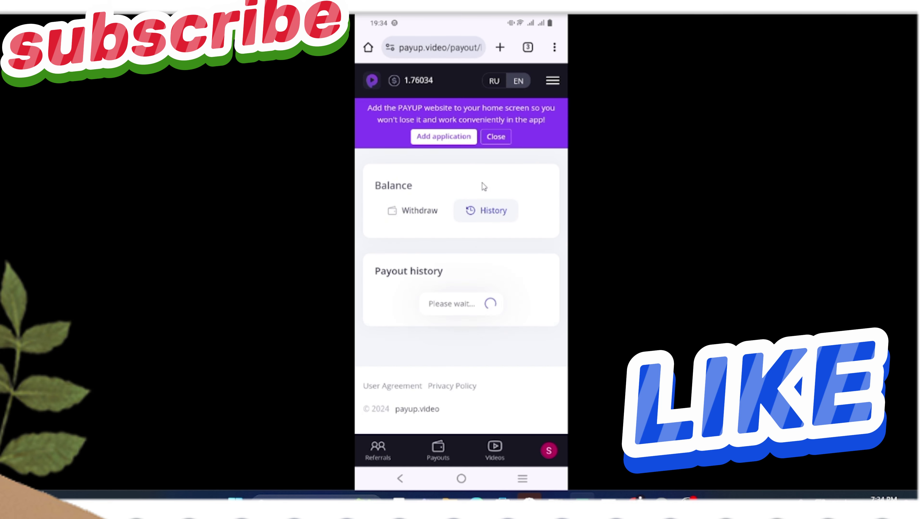
{"action": "scroll", "coordinate": [482, 204], "scroll_direction": "down", "scroll_amount": 6}
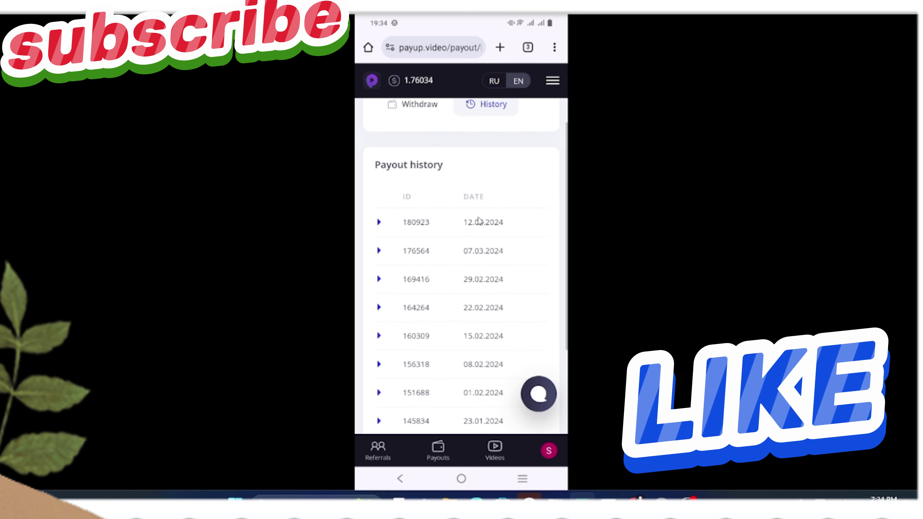
{"action": "scroll", "coordinate": [478, 215], "scroll_direction": "up", "scroll_amount": 3}
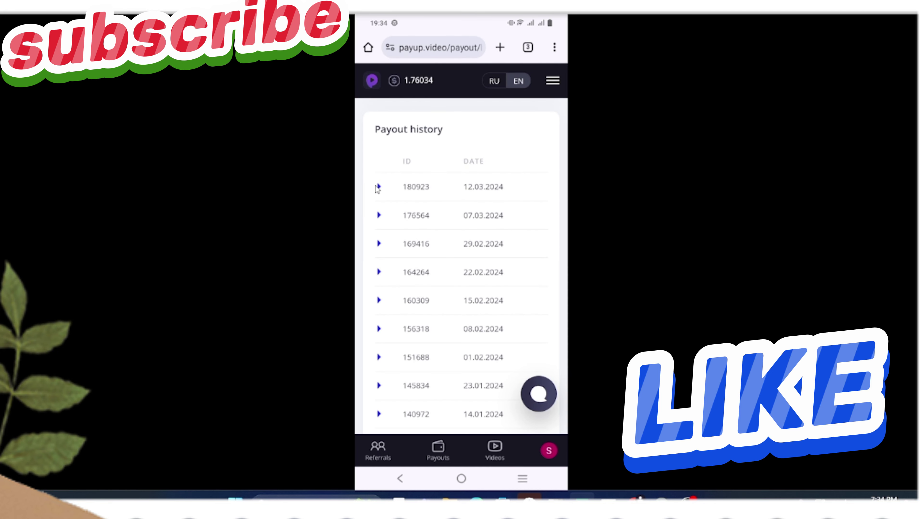
{"action": "left_click", "coordinate": [379, 186]}
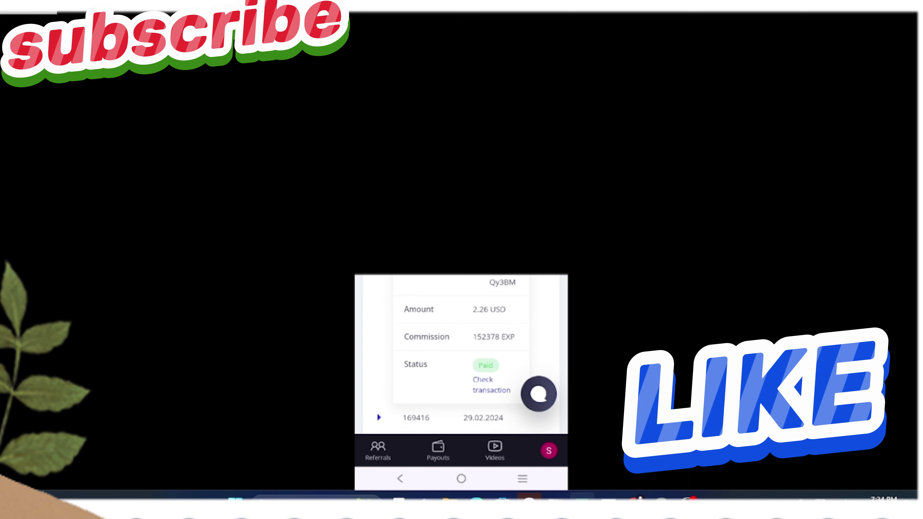
{"action": "scroll", "coordinate": [454, 352], "scroll_direction": "down", "scroll_amount": 3}
{"action": "scroll", "coordinate": [454, 353], "scroll_direction": "up", "scroll_amount": 3}
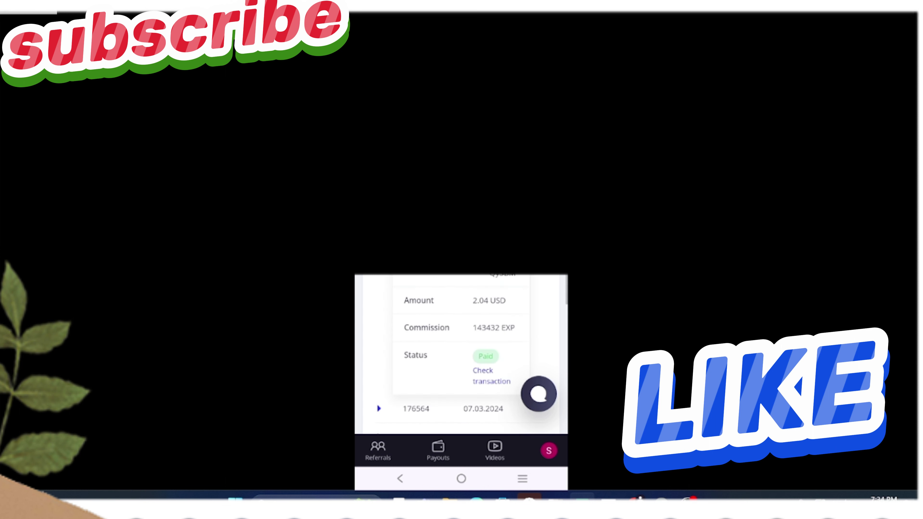
{"action": "scroll", "coordinate": [454, 353], "scroll_direction": "down", "scroll_amount": 3}
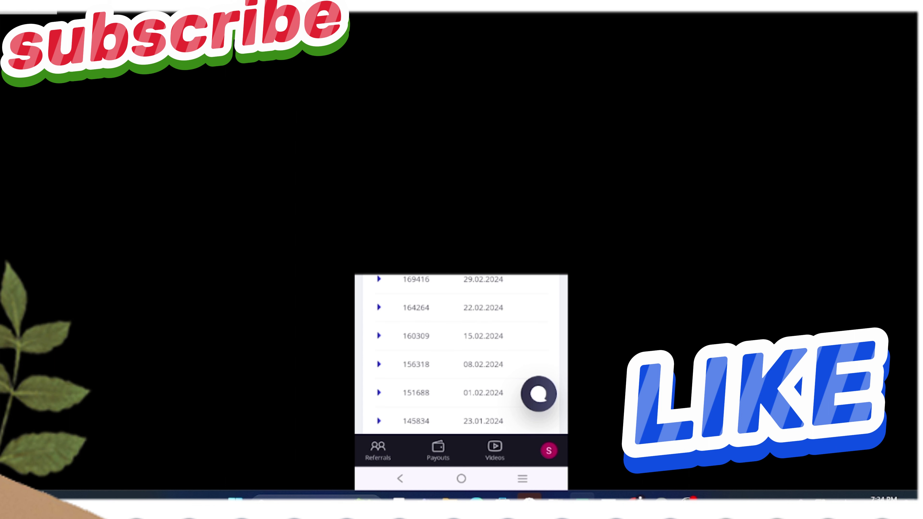
{"action": "scroll", "coordinate": [454, 353], "scroll_direction": "up", "scroll_amount": 3}
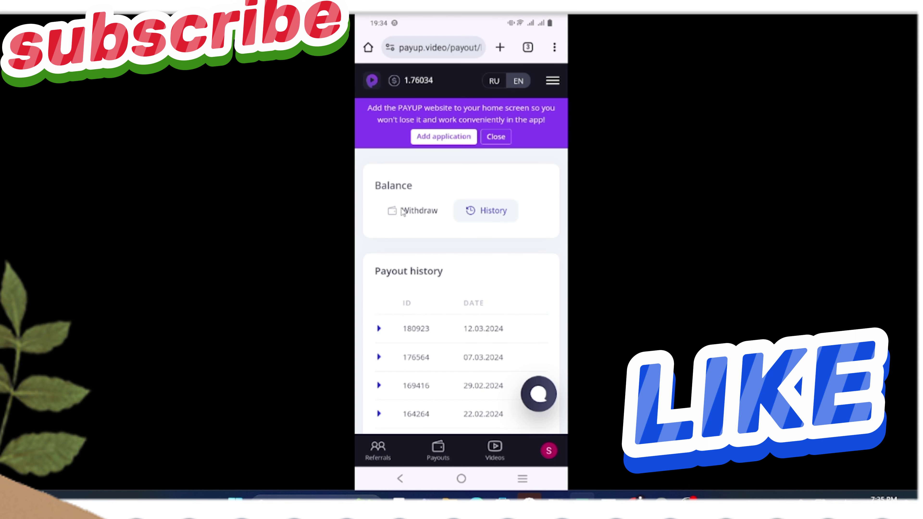
- Return to the withdrawal form and switch the site language to Russian and back to English
{"action": "left_click", "coordinate": [403, 212]}
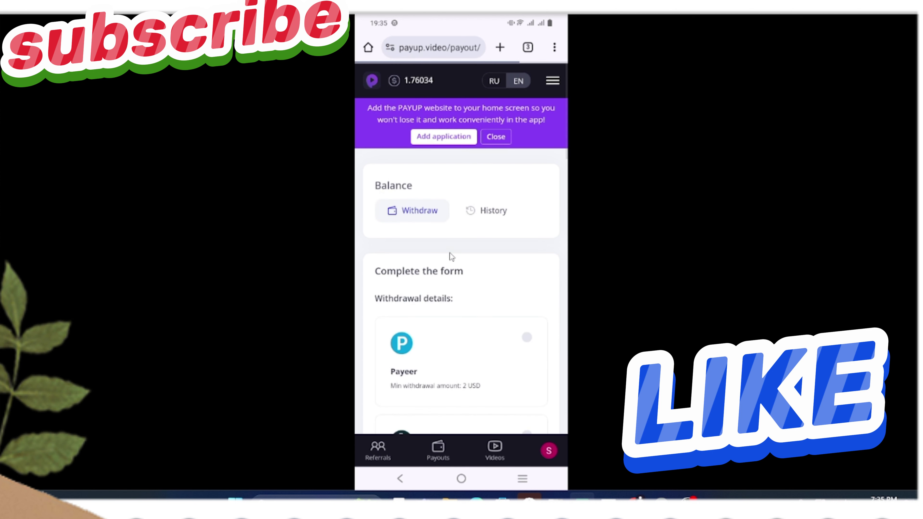
{"action": "scroll", "coordinate": [466, 251], "scroll_direction": "down", "scroll_amount": 1}
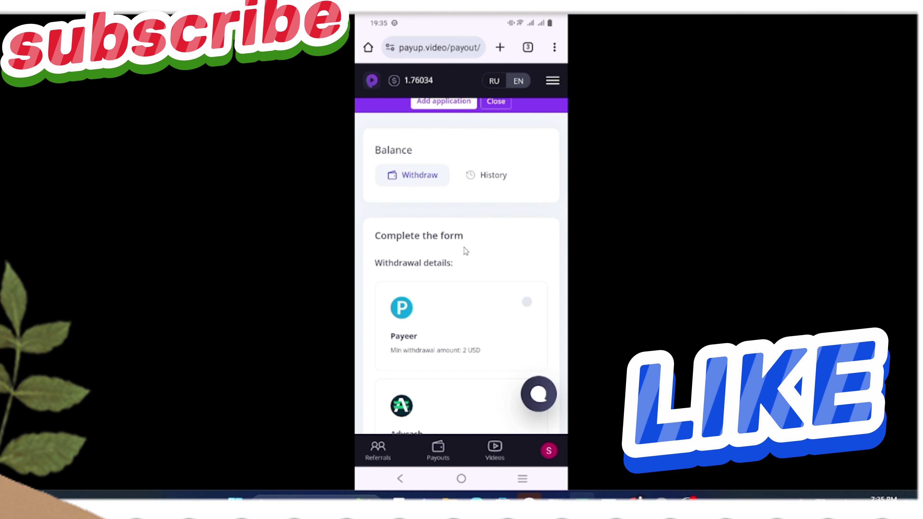
{"action": "scroll", "coordinate": [465, 251], "scroll_direction": "down", "scroll_amount": 1}
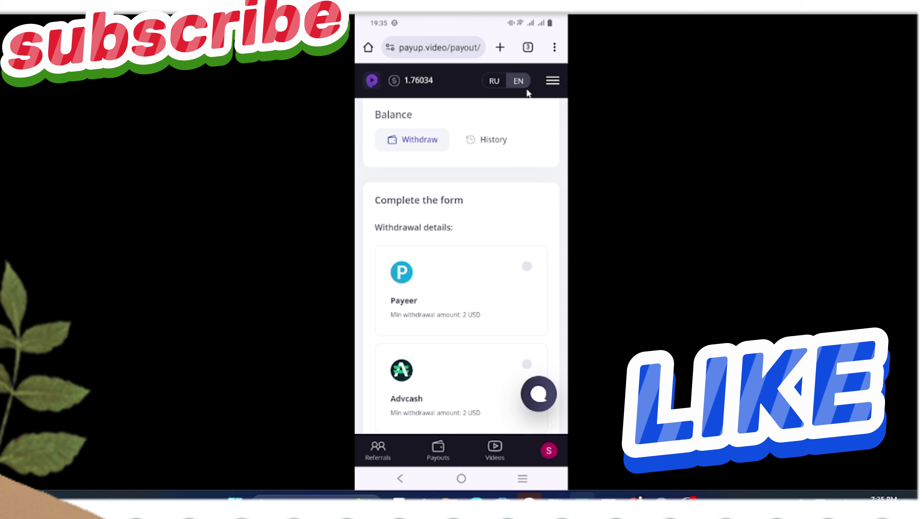
{"action": "left_click", "coordinate": [498, 83]}
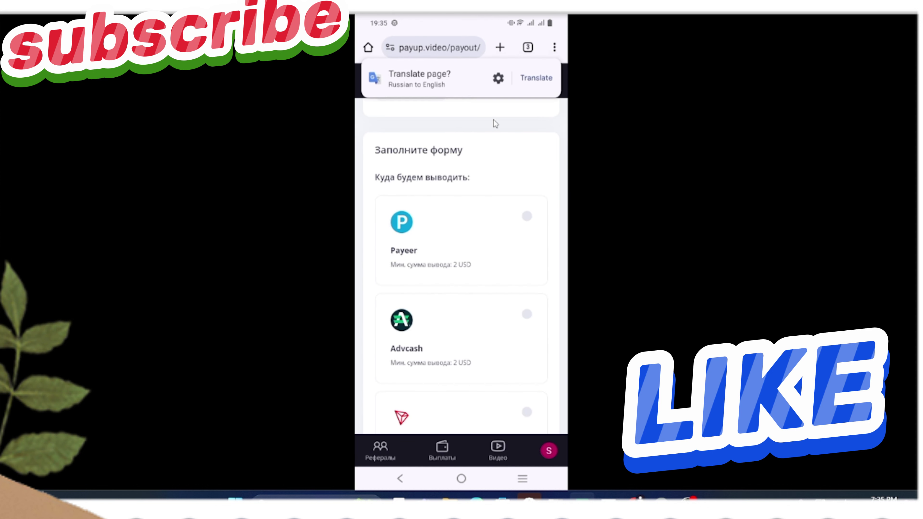
{"action": "left_click", "coordinate": [516, 82]}
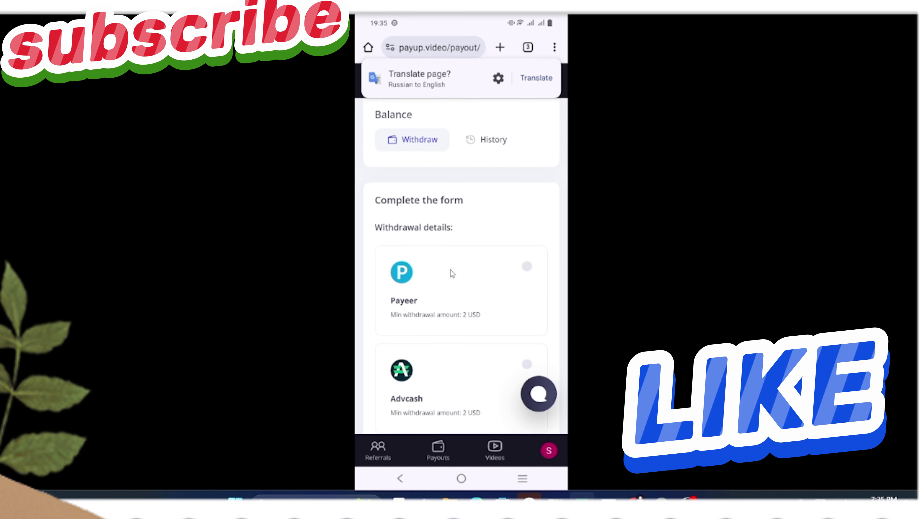
- Scroll through the withdrawal methods, including Payeer, TRON TRX at 3 USD and Promobox
{"action": "scroll", "coordinate": [450, 270], "scroll_direction": "down", "scroll_amount": 2}
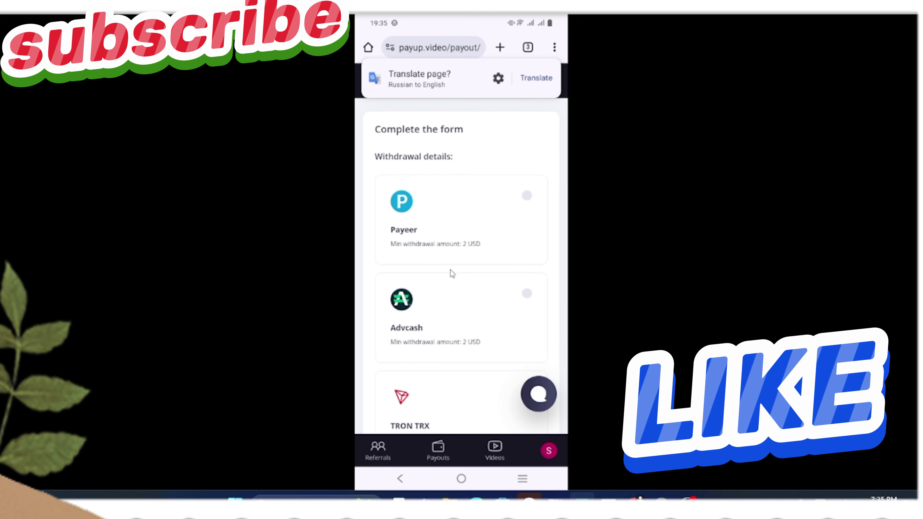
{"action": "scroll", "coordinate": [451, 271], "scroll_direction": "down", "scroll_amount": 4}
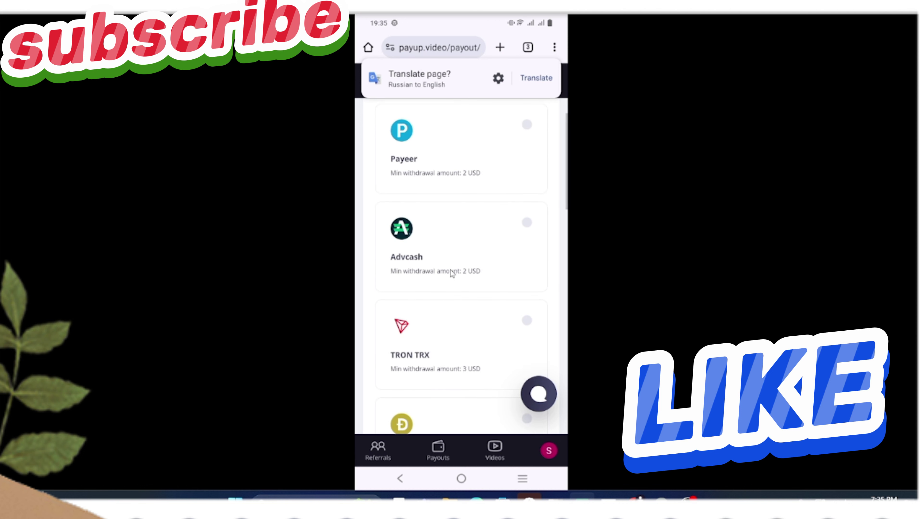
{"action": "scroll", "coordinate": [451, 271], "scroll_direction": "down", "scroll_amount": 2}
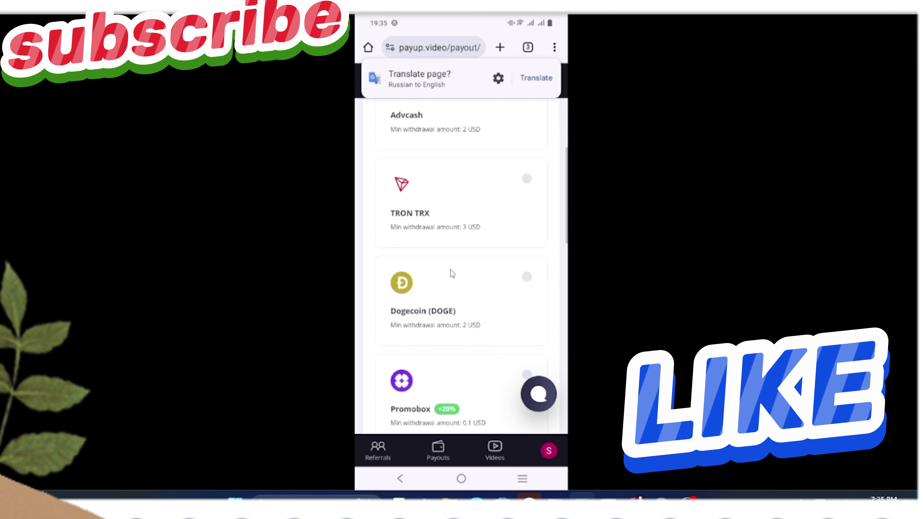
{"action": "scroll", "coordinate": [451, 270], "scroll_direction": "down", "scroll_amount": 1}
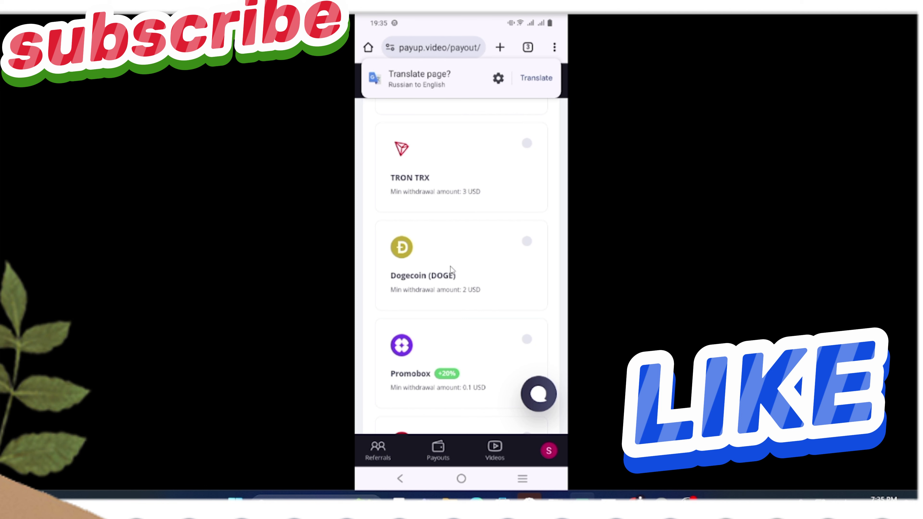
{"action": "scroll", "coordinate": [451, 269], "scroll_direction": "up", "scroll_amount": 11}
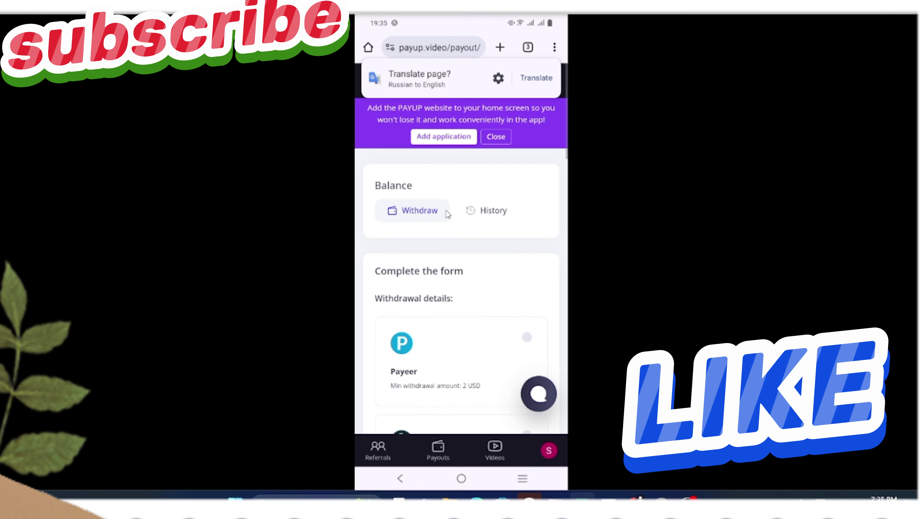
- Pick Payeer and follow the missing-wallet warning to the Wallets settings
{"action": "left_click", "coordinate": [501, 344]}
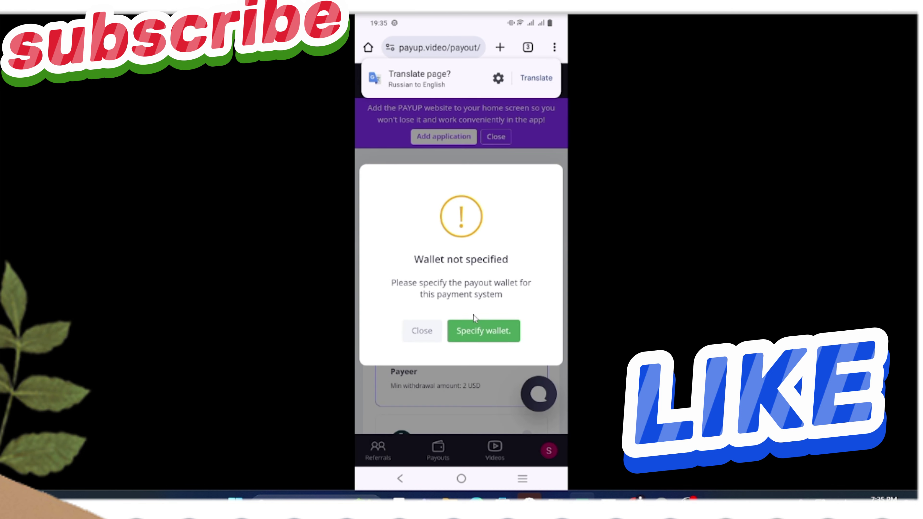
{"action": "left_click", "coordinate": [481, 341]}
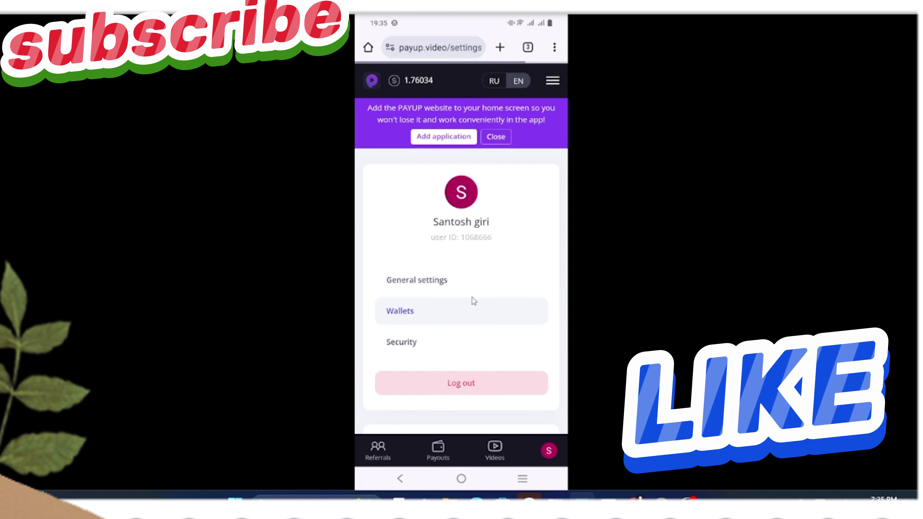
{"action": "scroll", "coordinate": [472, 297], "scroll_direction": "down", "scroll_amount": 8}
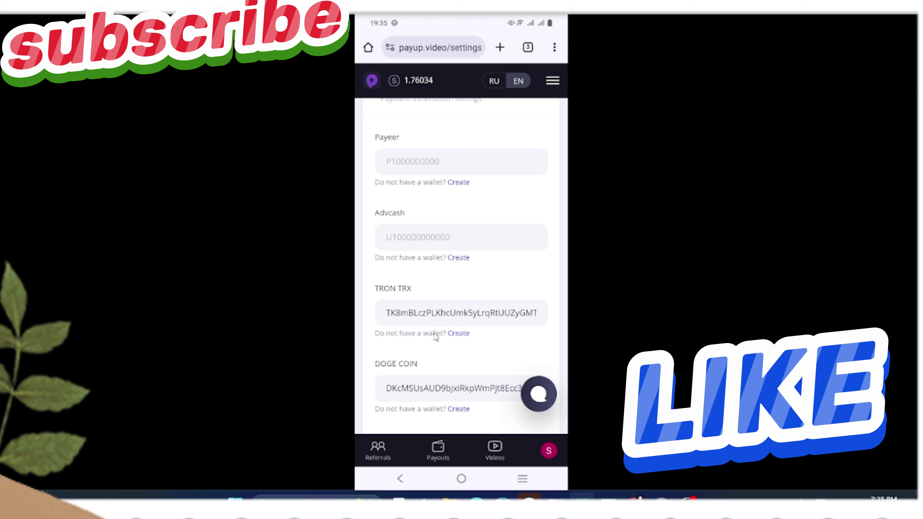
{"action": "scroll", "coordinate": [444, 271], "scroll_direction": "up", "scroll_amount": 1}
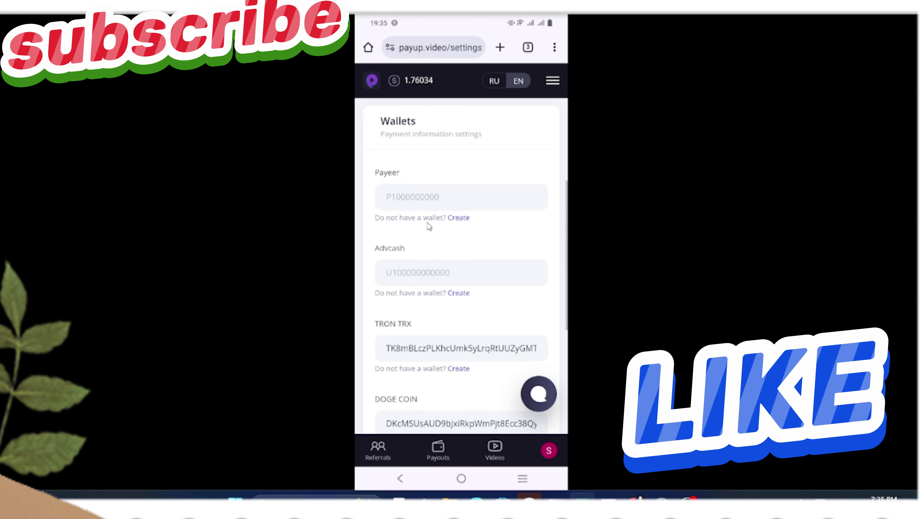
- Focus the Payeer and Advcash wallet fields, clear Advcash's 'U', and hide the keyboard
{"action": "left_click", "coordinate": [420, 200]}
{"action": "left_click", "coordinate": [412, 274]}
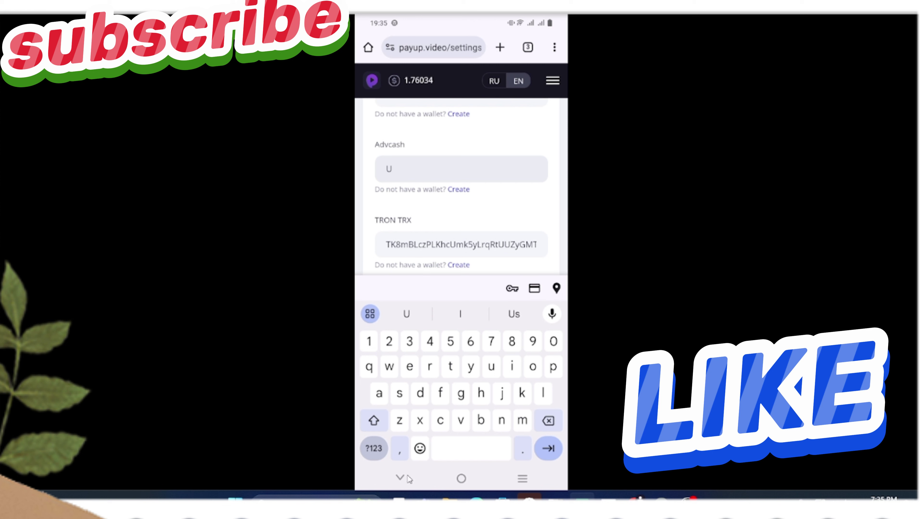
{"action": "key", "text": "BackSpace"}
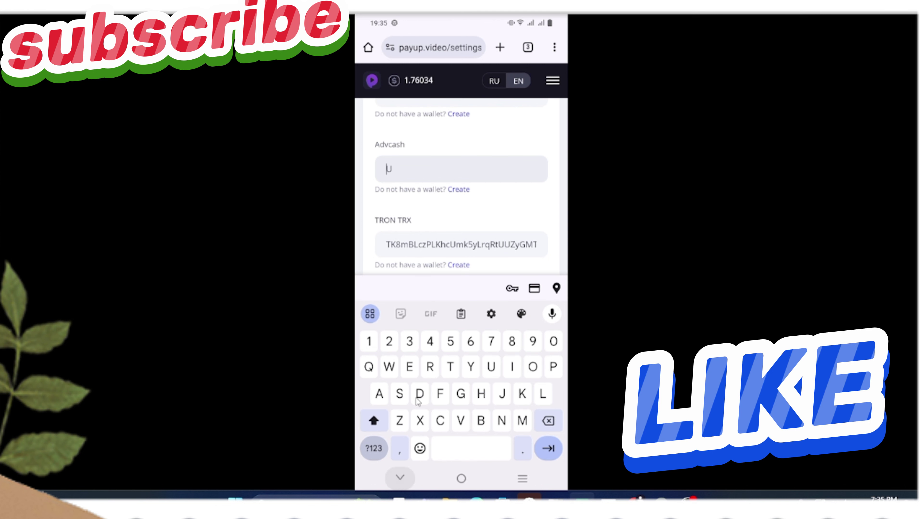
{"action": "key", "text": "Escape"}
{"action": "scroll", "coordinate": [461, 323], "scroll_direction": "down", "scroll_amount": 8}
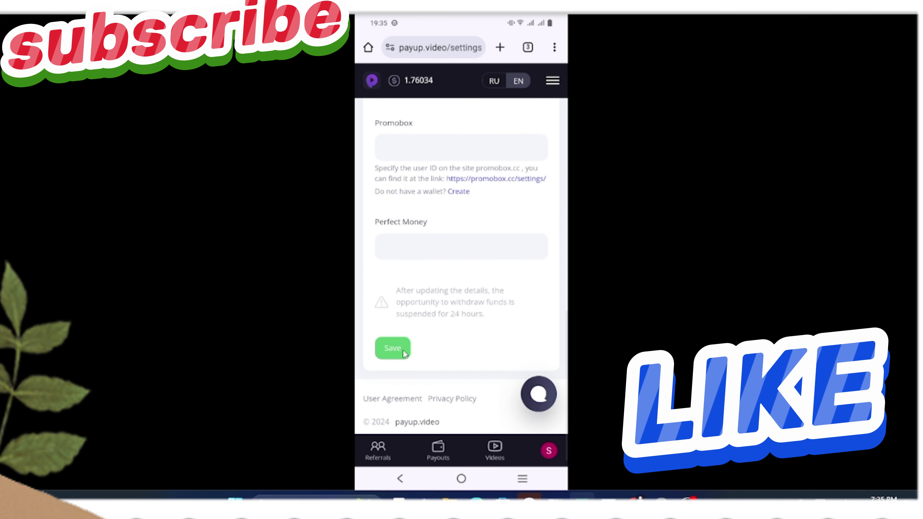
- Save the wallets, close the email confirmation-code prompt unanswered, and scroll back to the top
{"action": "left_click", "coordinate": [393, 349]}
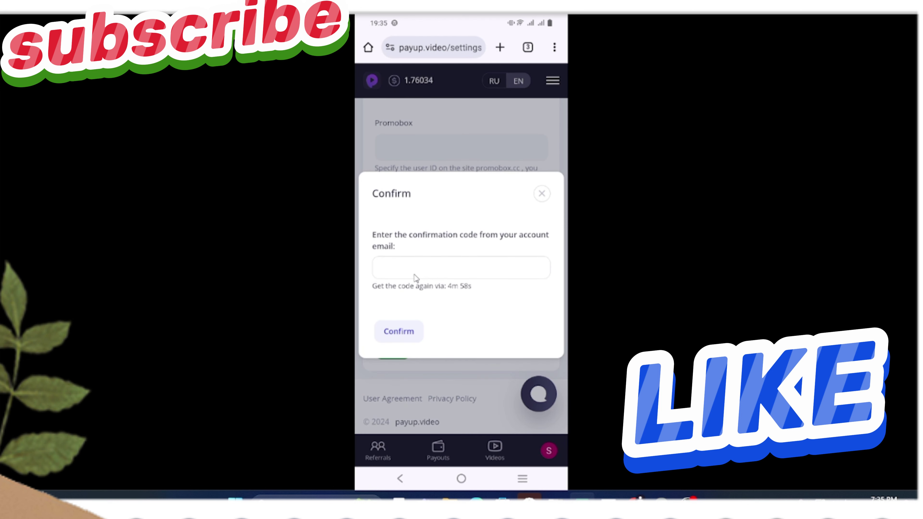
{"action": "left_click", "coordinate": [418, 266]}
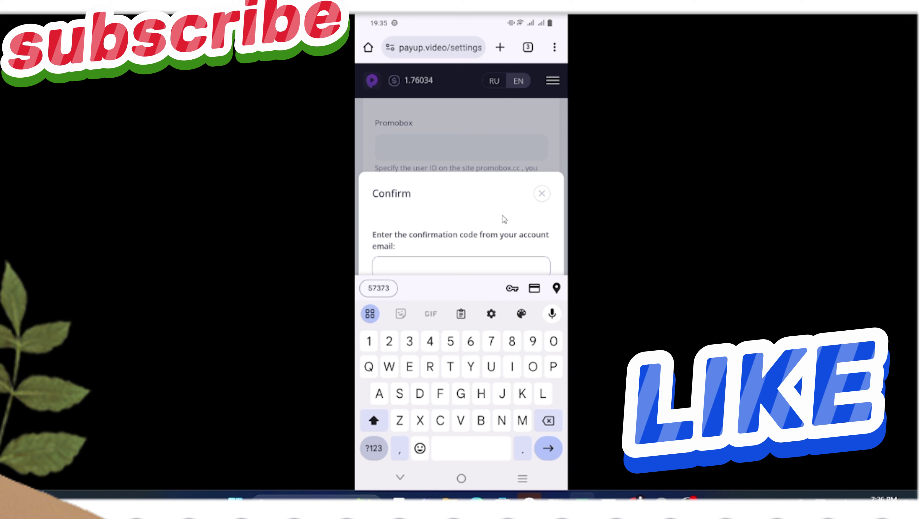
{"action": "left_click", "coordinate": [542, 194]}
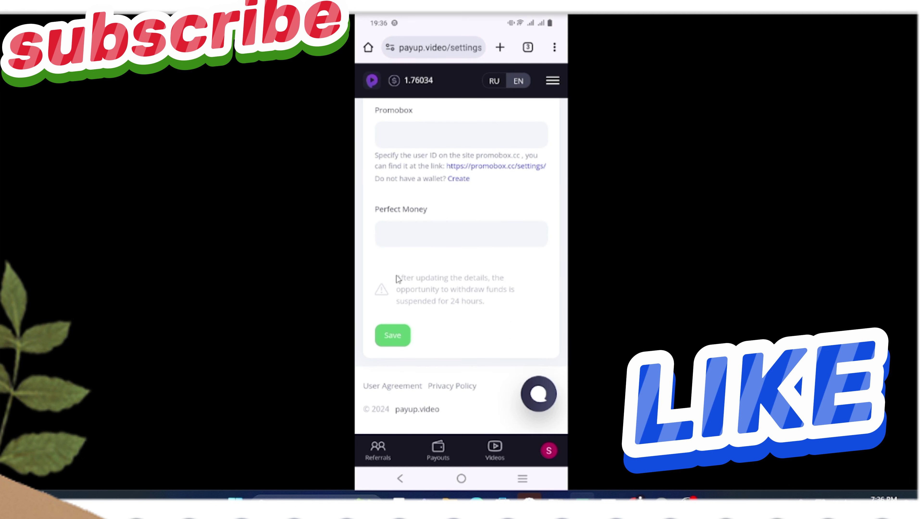
{"action": "scroll", "coordinate": [503, 251], "scroll_direction": "up", "scroll_amount": 10}
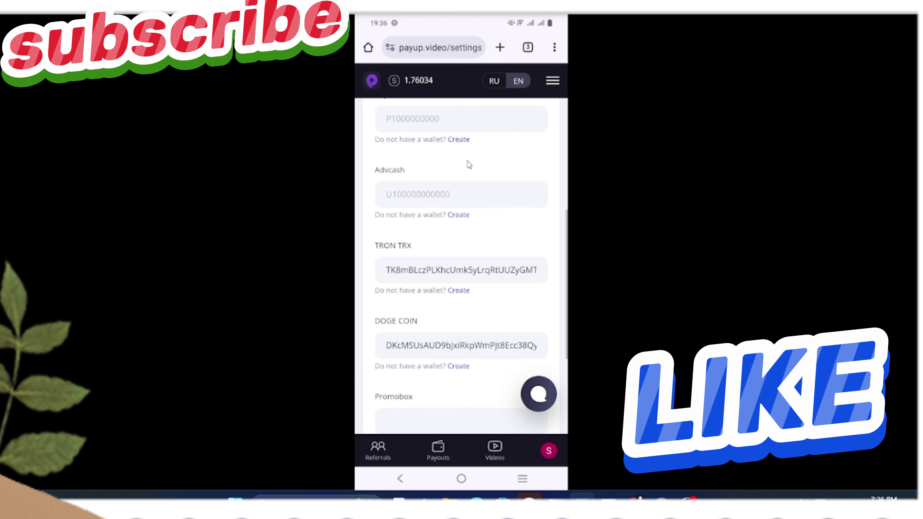
{"action": "scroll", "coordinate": [480, 176], "scroll_direction": "up", "scroll_amount": 5}
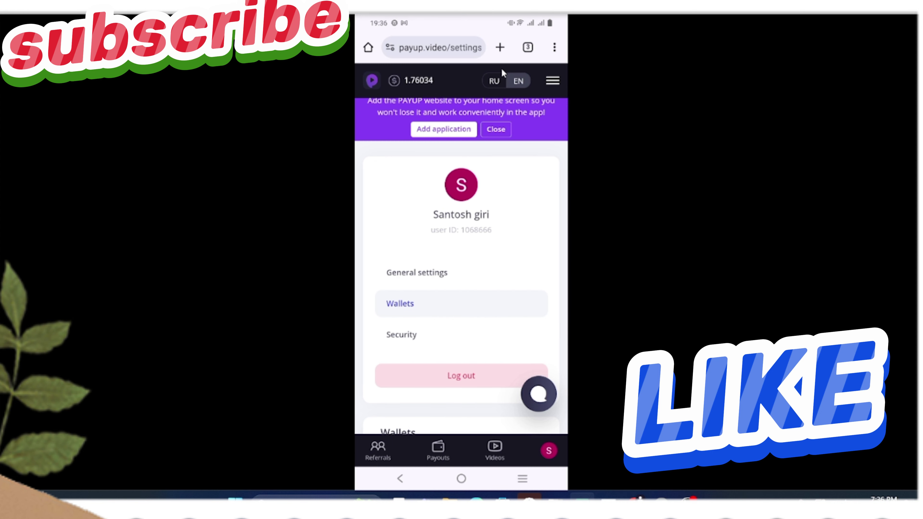
- Close the Profile, Tasks for You and How to install tabs, then bring up recent apps
{"action": "left_click", "coordinate": [527, 48]}
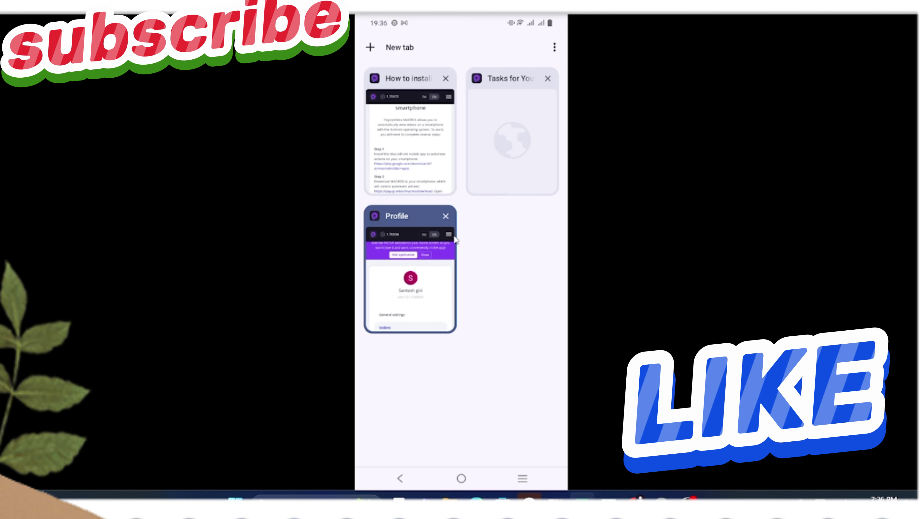
{"action": "left_click", "coordinate": [445, 216]}
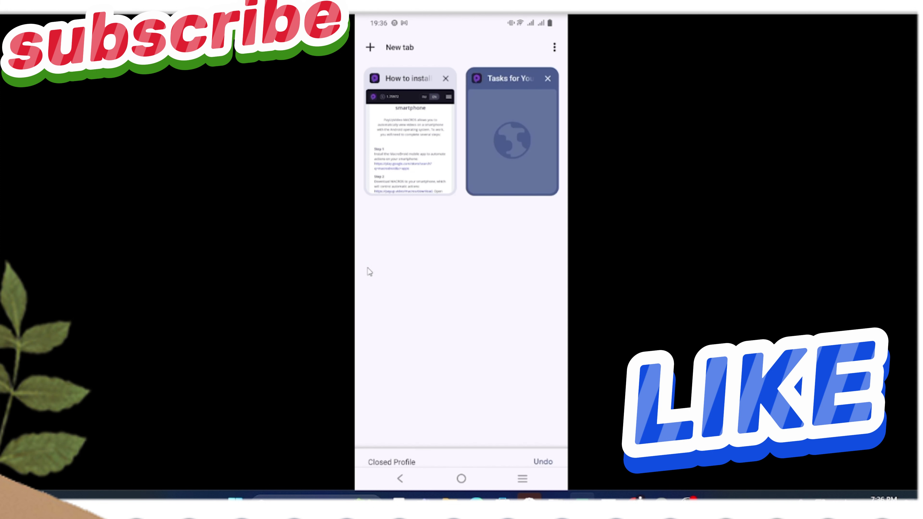
{"action": "left_click", "coordinate": [543, 83]}
{"action": "left_click", "coordinate": [443, 79]}
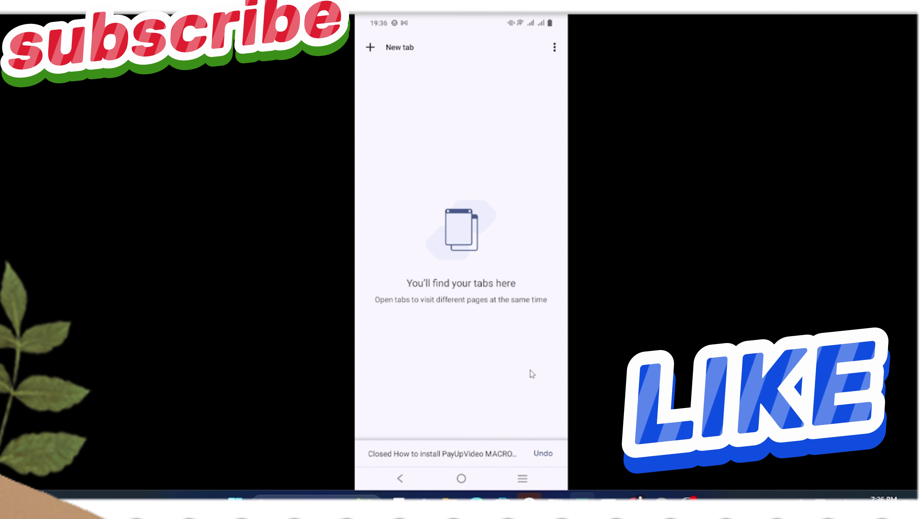
{"action": "left_click", "coordinate": [509, 474]}
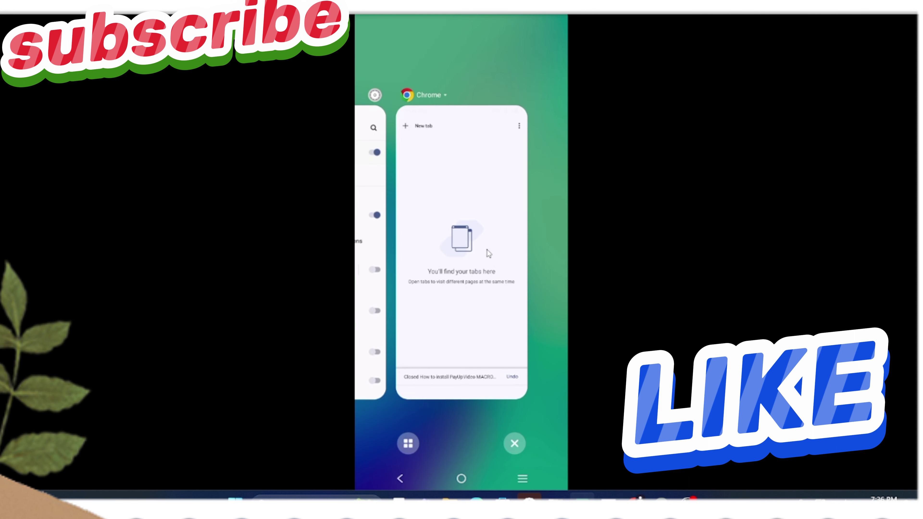
{"action": "scroll", "coordinate": [491, 276], "scroll_direction": "up", "scroll_amount": 2}
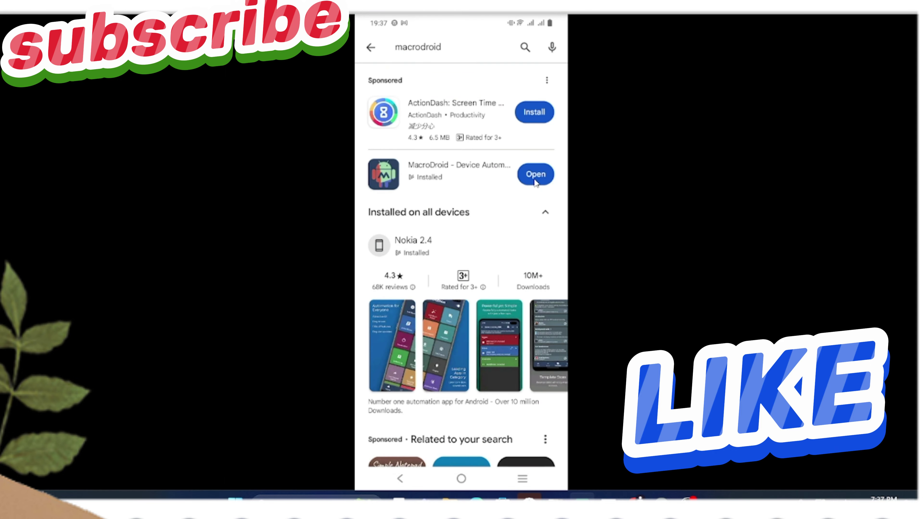
- Turn MacroDroid's macros on, then close Chrome's Blog and Tasks for YouTube views tabs
{"action": "left_click", "coordinate": [535, 176]}
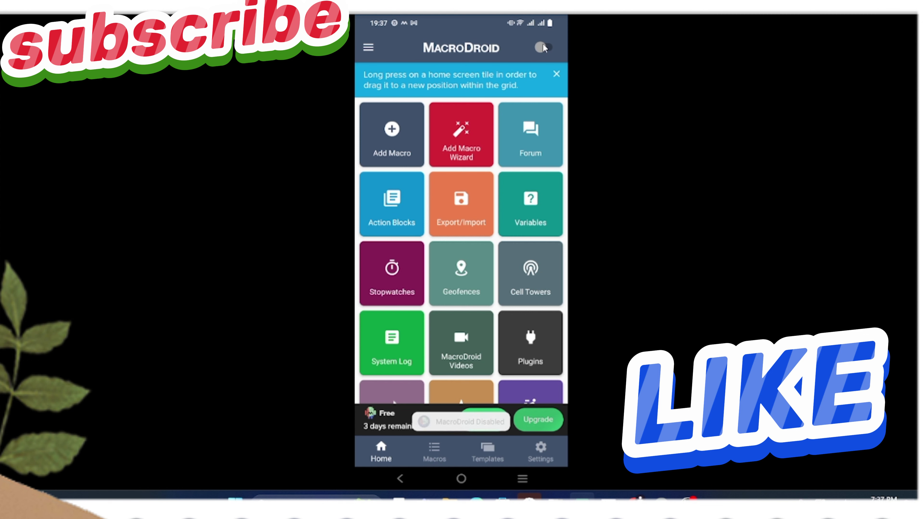
{"action": "left_click", "coordinate": [545, 48]}
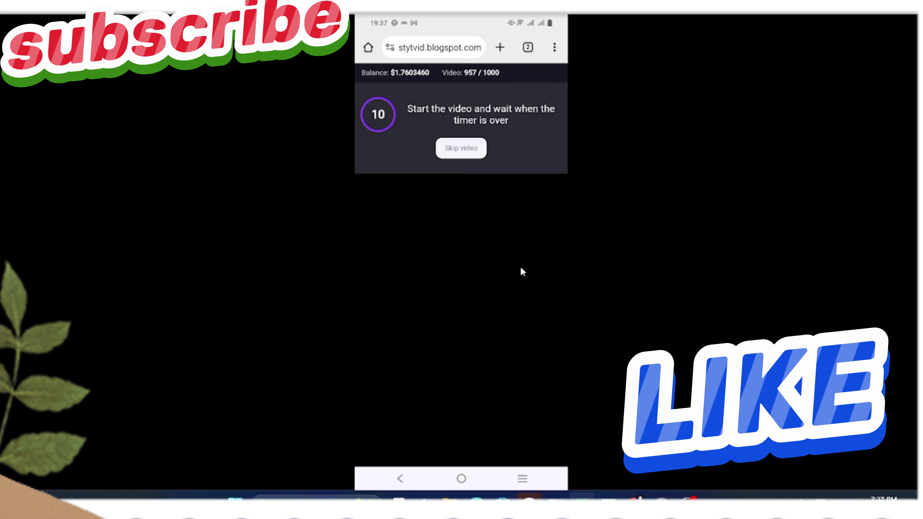
{"action": "left_click", "coordinate": [529, 49]}
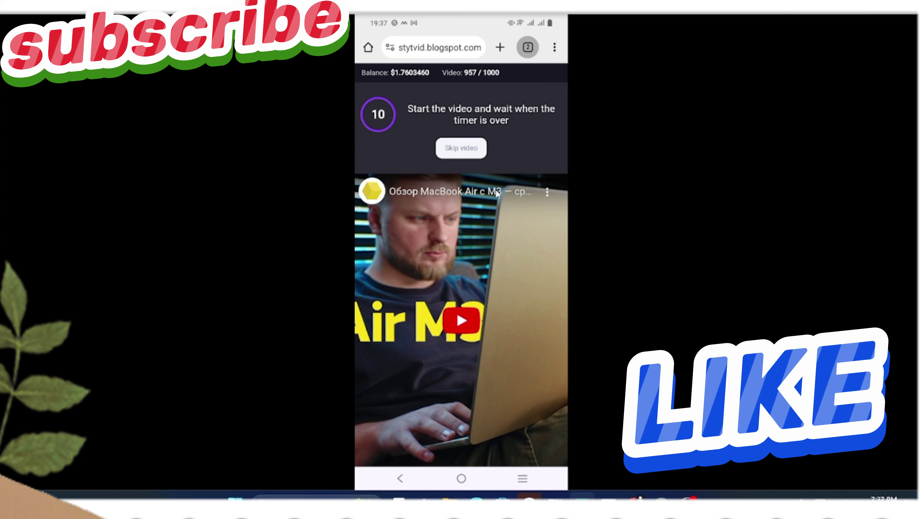
{"action": "left_click_drag", "start_coordinate": [482, 174], "coordinate": [489, 174]}
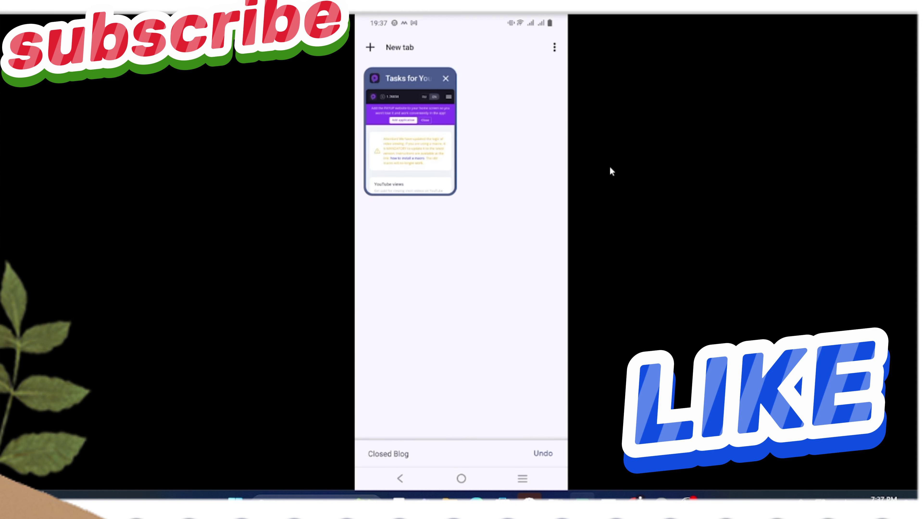
{"action": "left_click_drag", "start_coordinate": [418, 171], "coordinate": [661, 167]}
- Bring MacroDroid back from recent apps and switch its macros off
{"action": "left_click", "coordinate": [522, 478]}
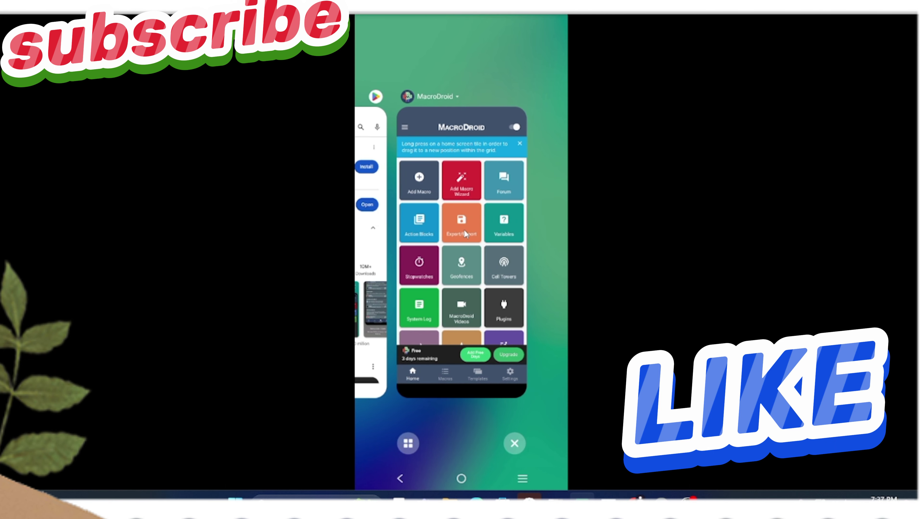
{"action": "left_click", "coordinate": [464, 229]}
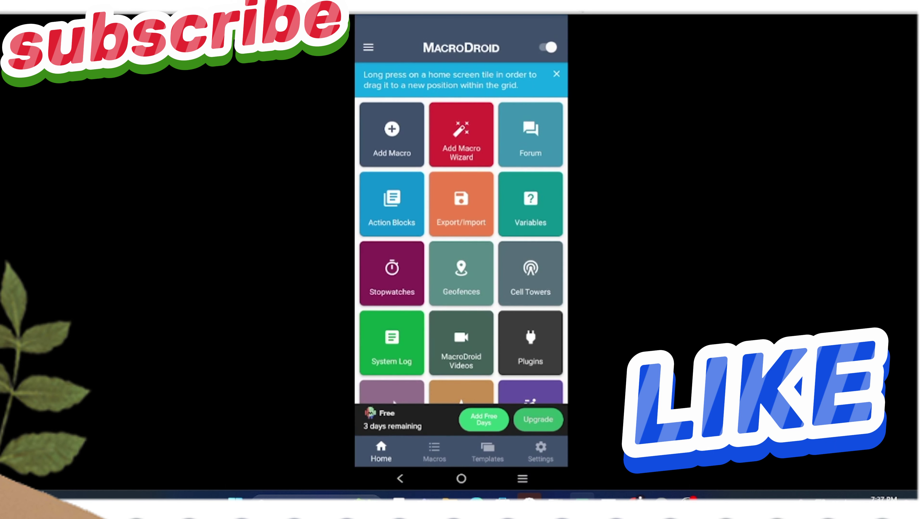
{"action": "left_click", "coordinate": [548, 47]}
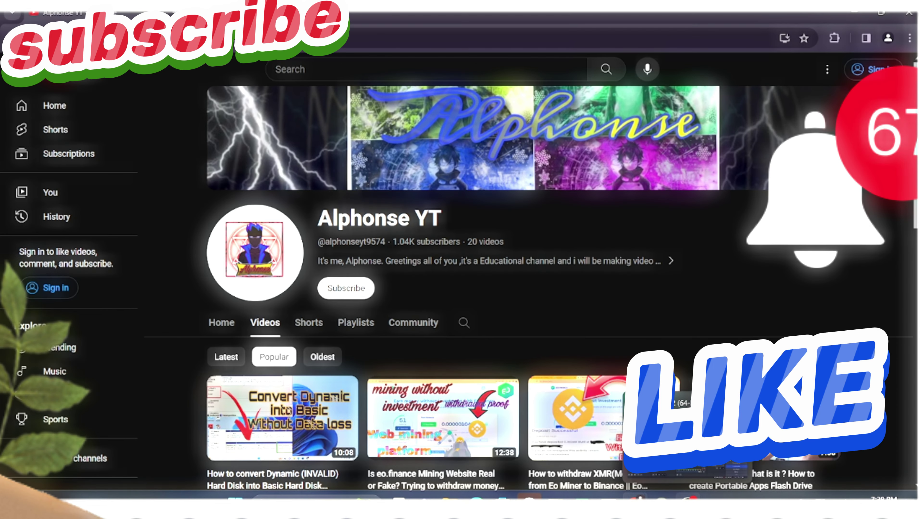
- Switch to the OBS Studio window from the Windows taskbar
{"action": "left_click", "coordinate": [685, 497]}
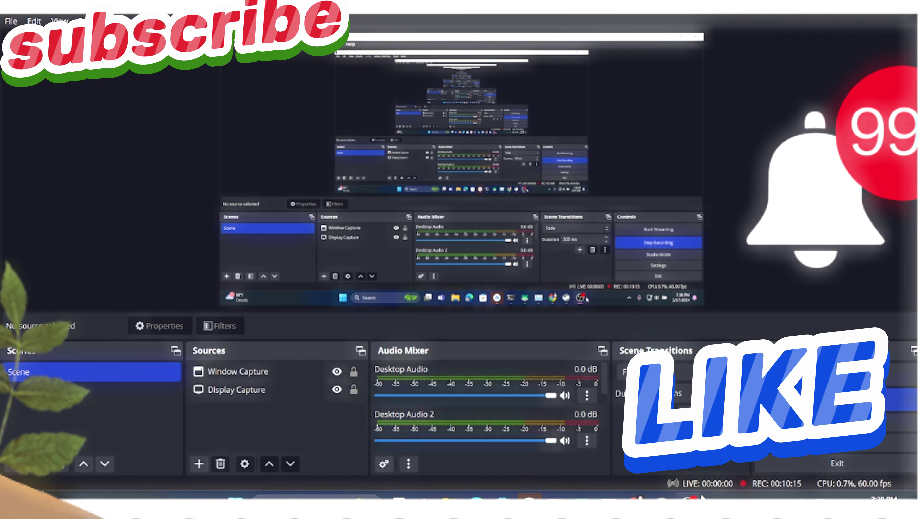